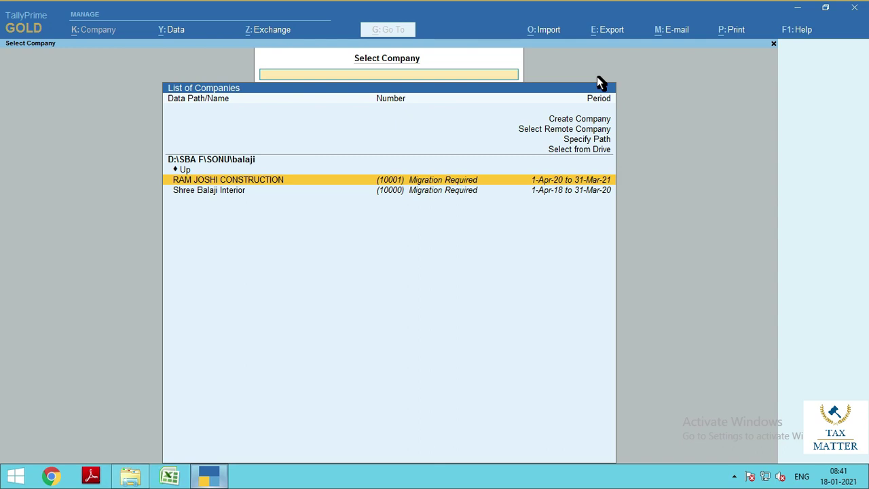
Highlight Create Company in the Select Company list
key(Up)
key(Up)
key(Up)
key(Up)
key(Up)
key(Up)
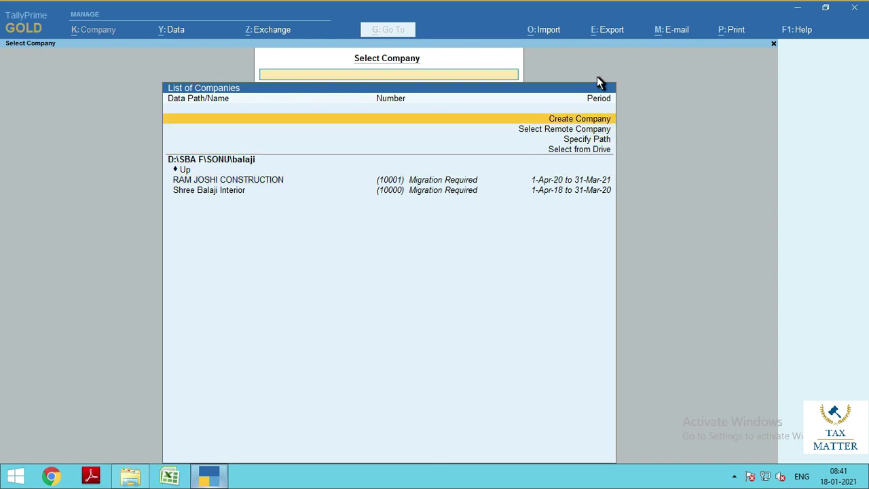
Create company G S CONSTRUCTION with address DELHI, country India, pincode 110084, INR currency
key(Return)
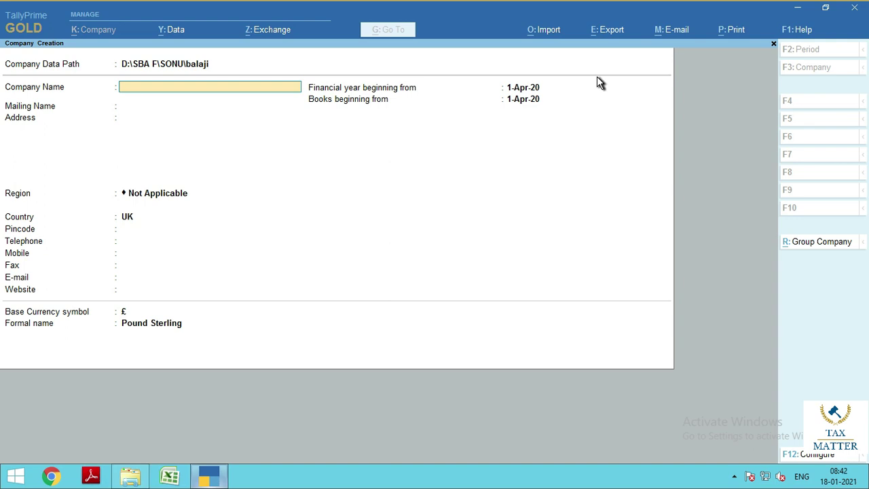
text(G S CONSTRUCTION)
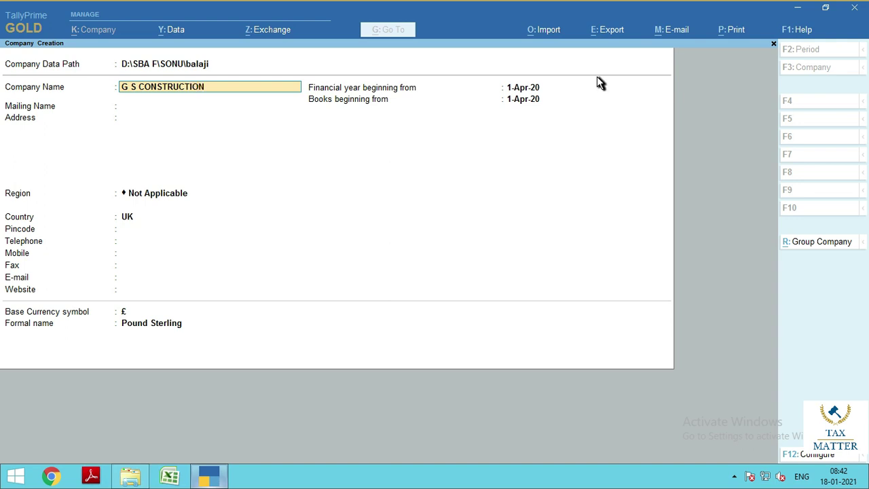
key(Return)
key(Return)
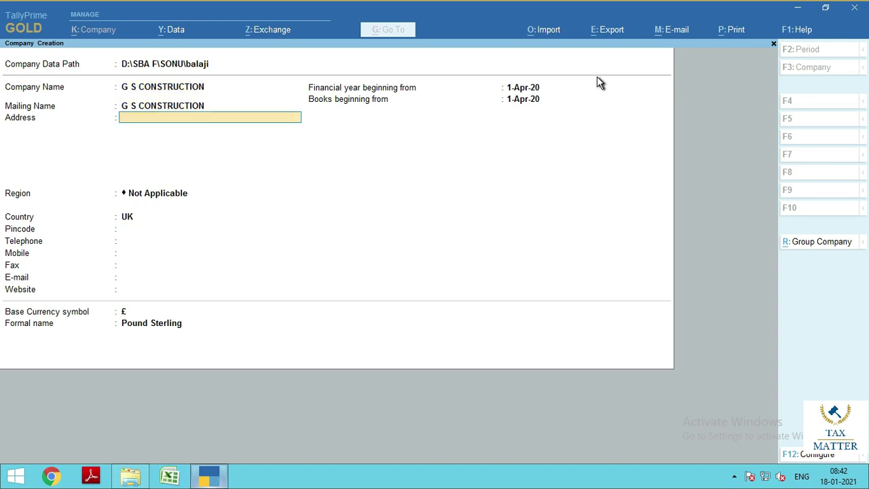
text(DELHI)
key(Return)
key(Return)
key(Return)
text(IND)
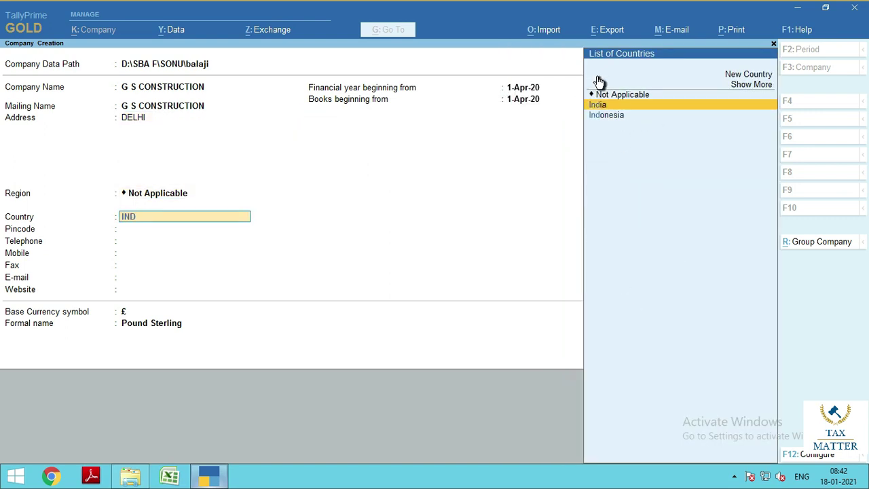
key(Return)
text(110084)
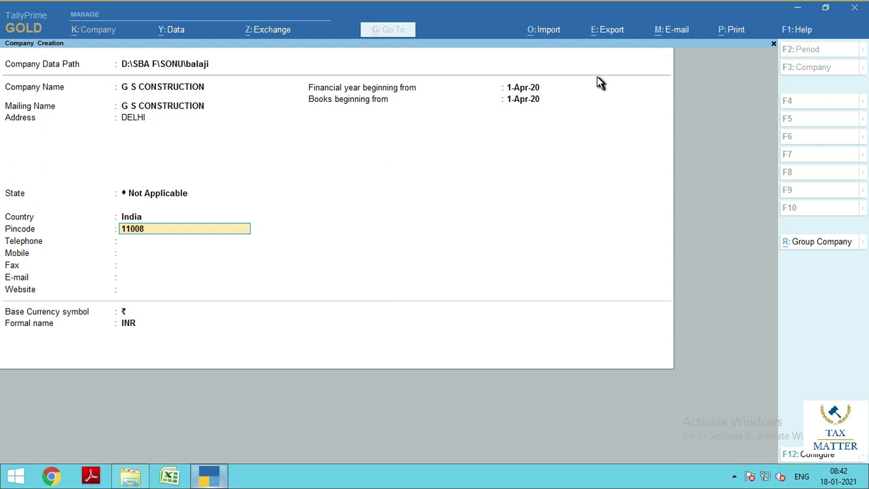
key(Return)
key(Return)
key(Return)
key(Return)
key(Return)
key(Return)
key(Return)
key(Return)
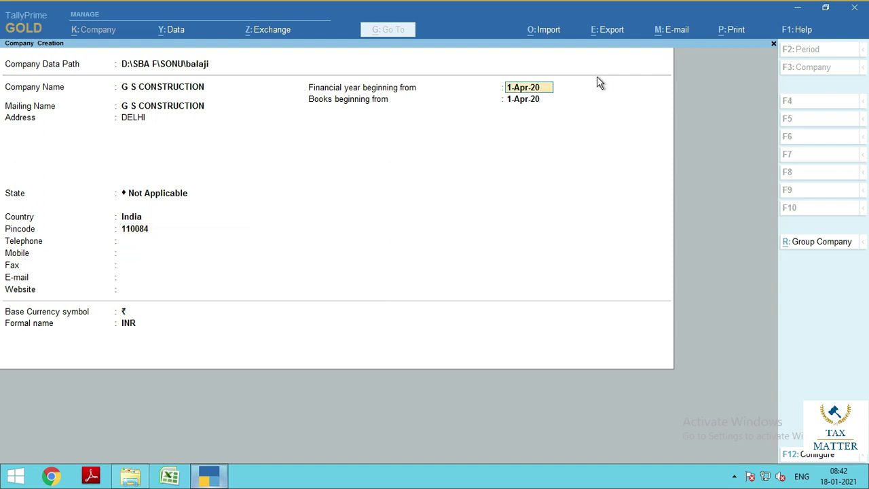
key(Return)
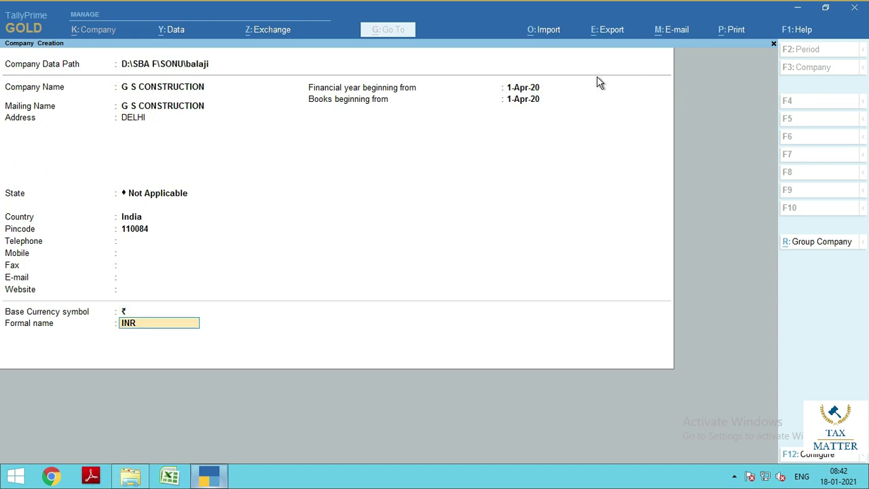
key(Return)
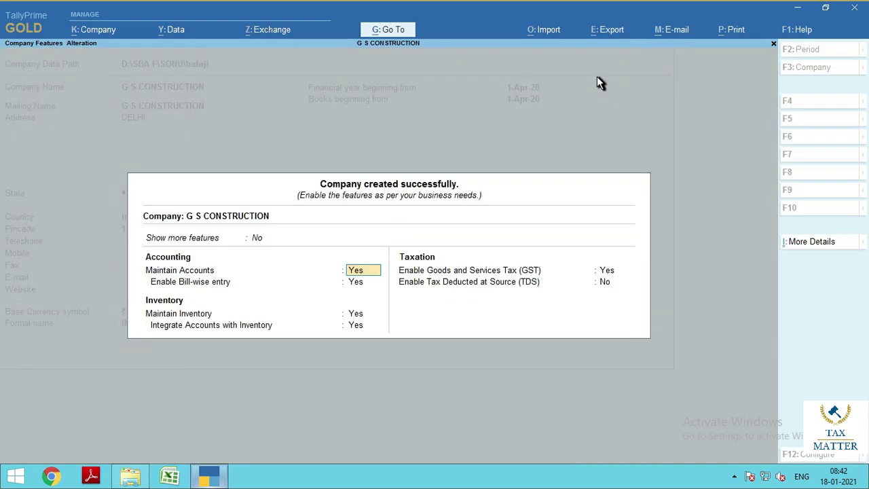
Enable GST with state Delhi, the company's GSTIN and monthly GSTR1, then save the features
key(Return)
key(Return)
key(Return)
key(Return)
key(Return)
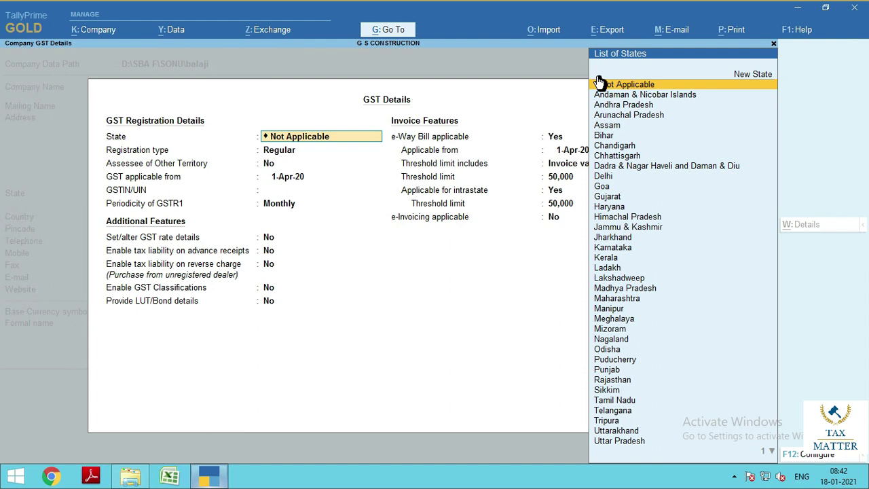
text(DELHI)
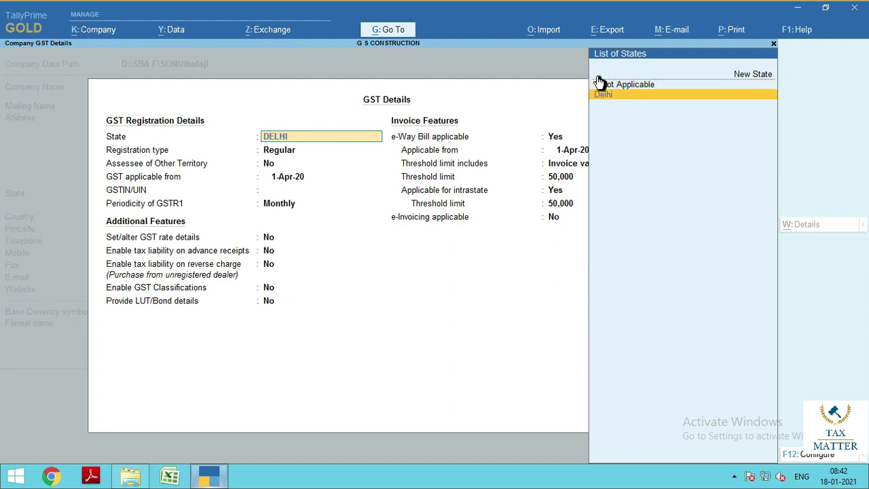
key(Return)
key(Return)
key(Return)
key(Return)
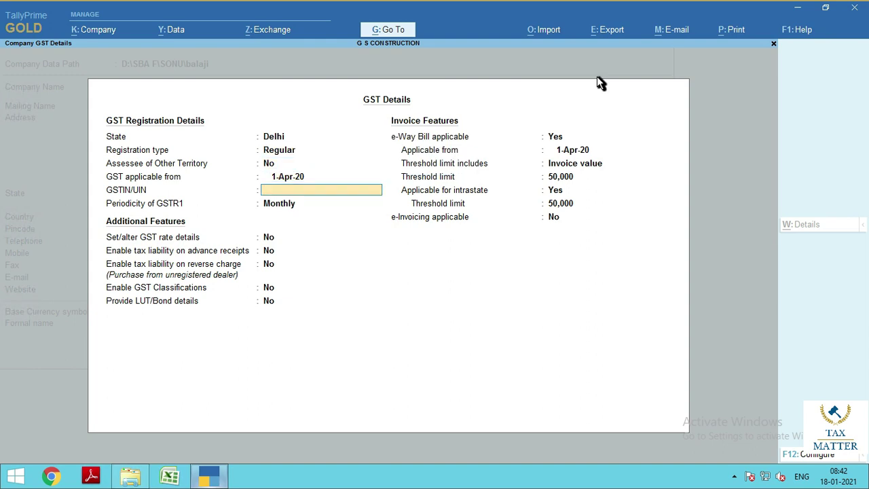
key(Return)
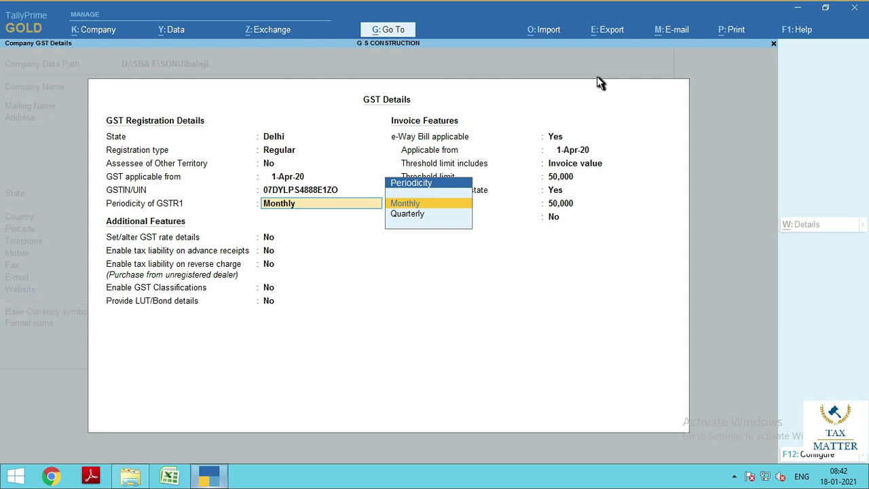
key(Return)
key(Return)
key(Return)
key(Return)
key(Return)
key(Return)
key(Return)
key(Return)
key(Return)
key(Return)
key(Return)
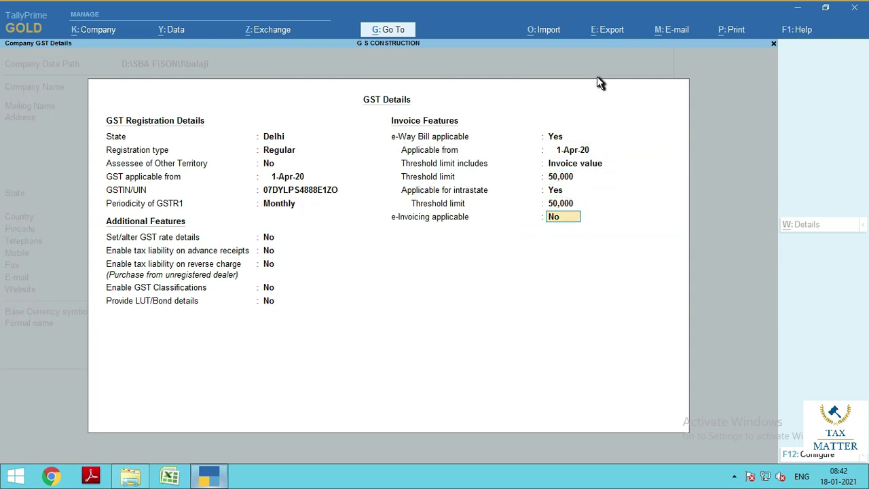
key(Return)
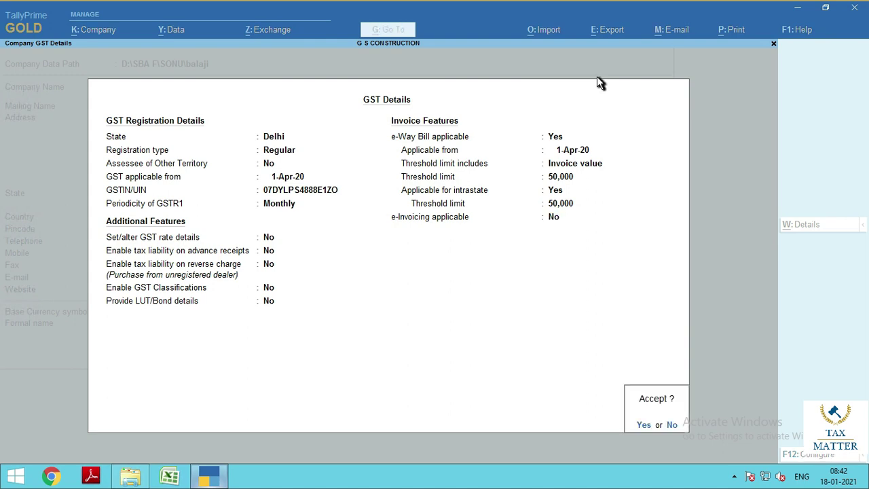
key(Return)
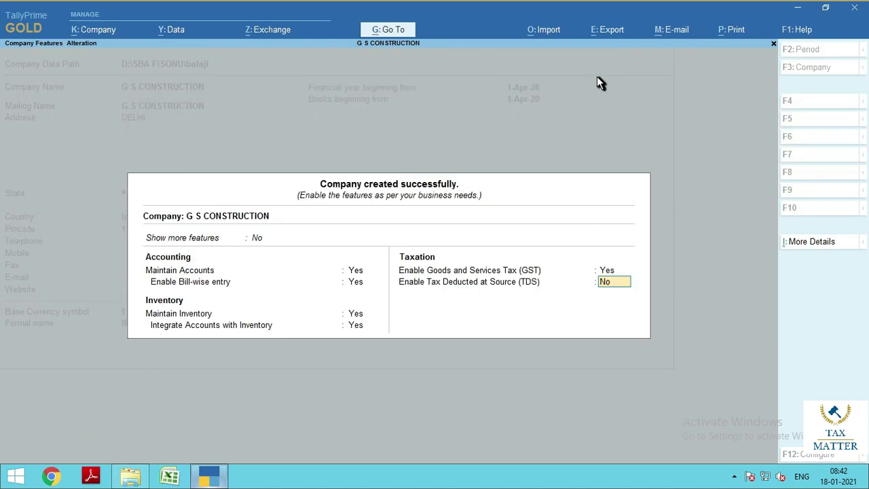
key(Return)
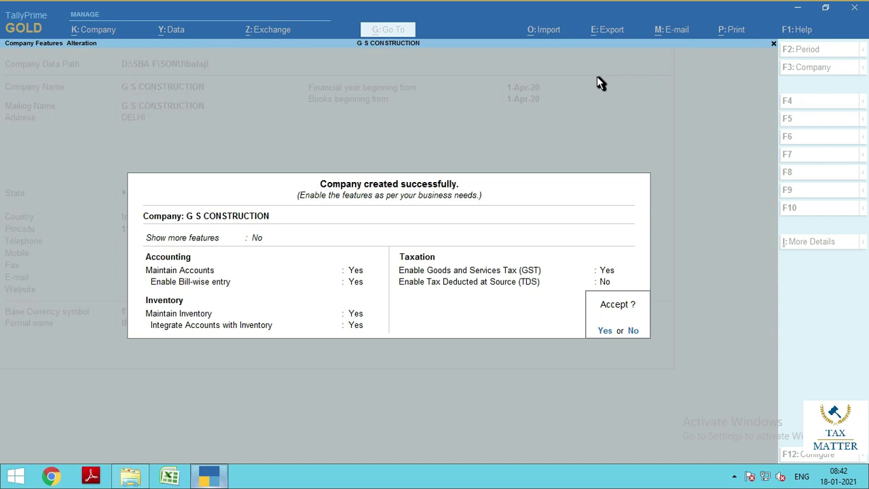
key(Return)
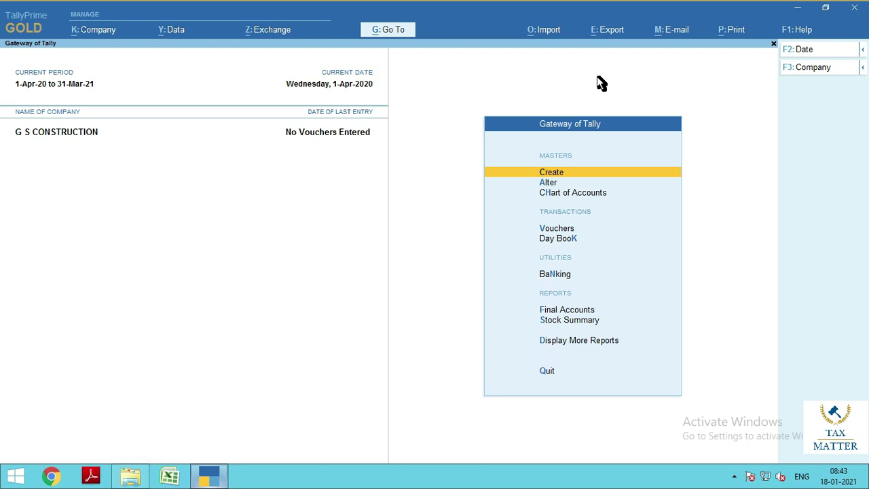
Start a new ledger named SALES LEDGER under Sales Accounts
key(Return)
key(Down)
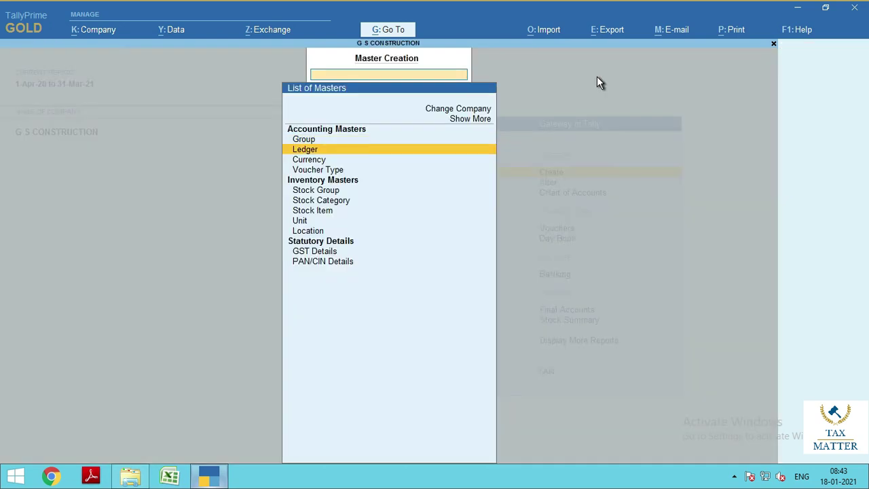
key(Return)
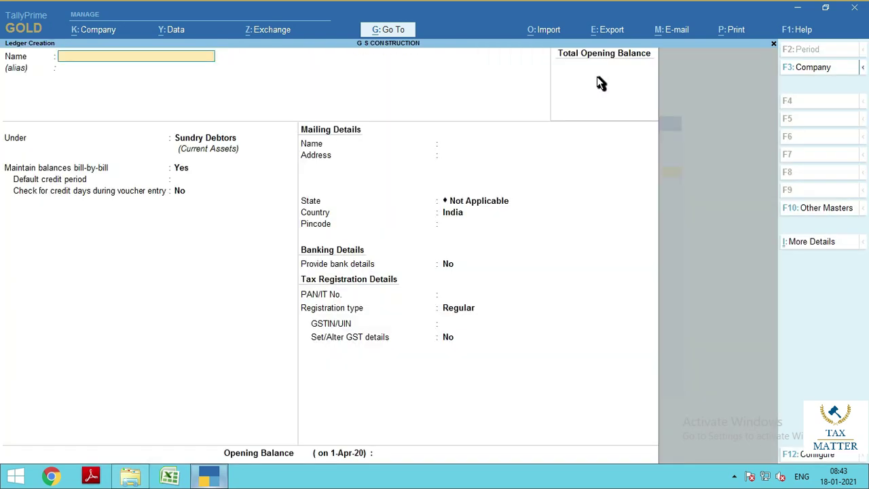
text(SALES LEDGER)
key(Return)
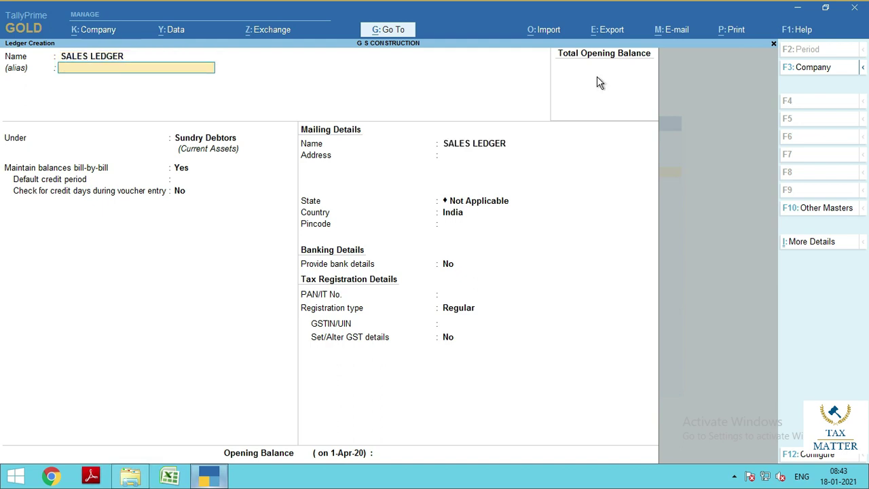
key(Return)
text(SALES)
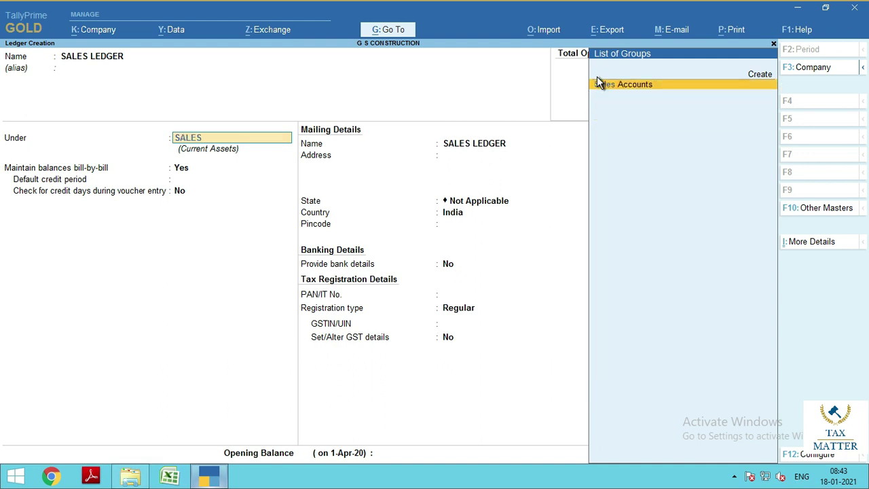
click(599, 82)
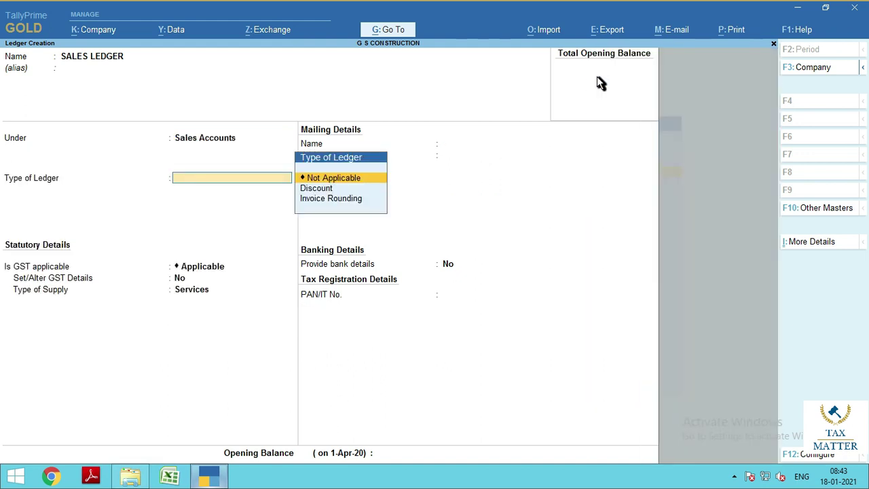
Set the ledger's type of supply to Goods and save SALES LEDGER
key(Return)
key(Return)
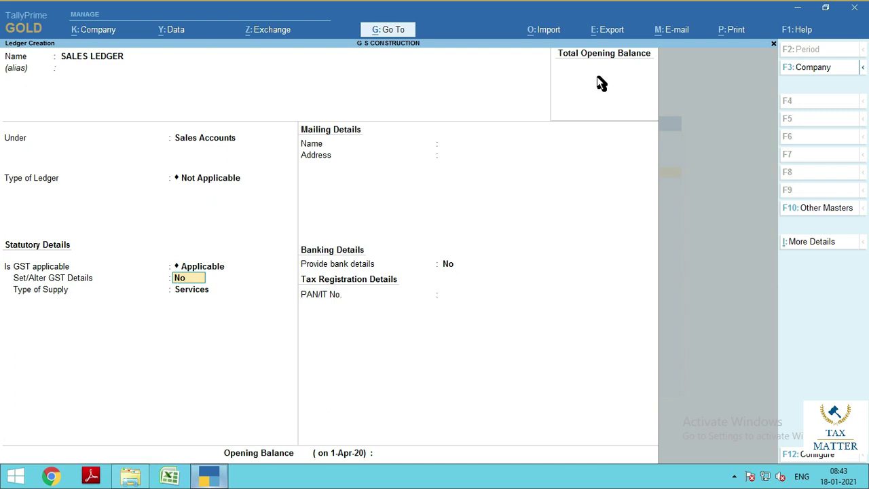
key(Return)
key(Up)
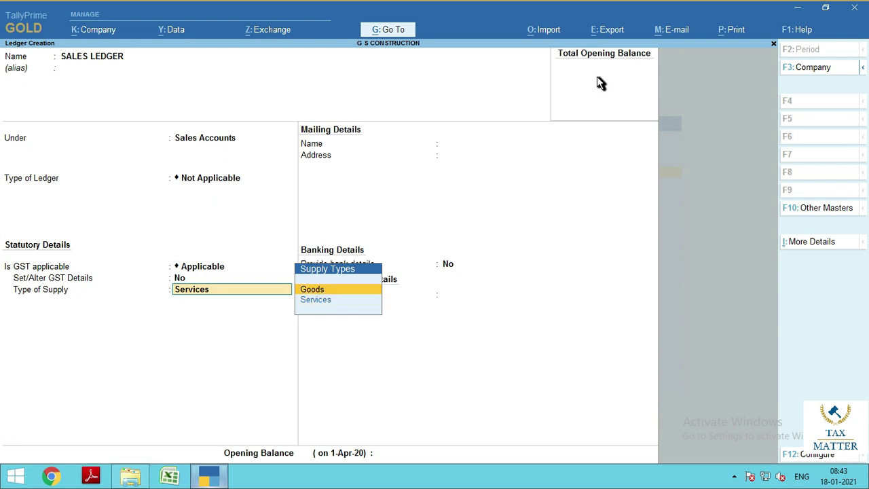
key(Return)
key(Return)
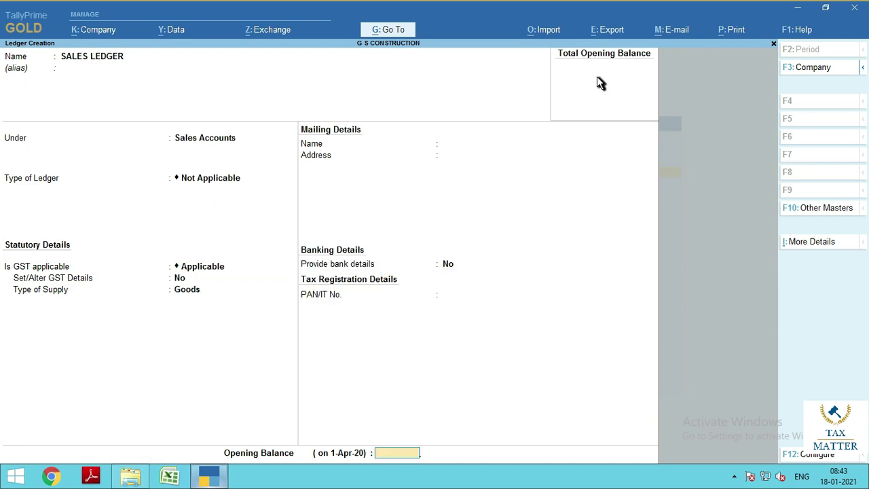
key(Return)
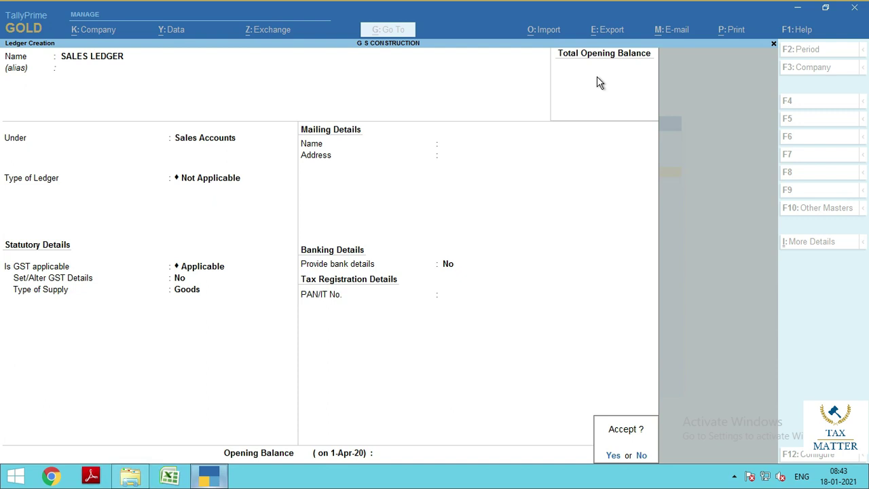
key(Return)
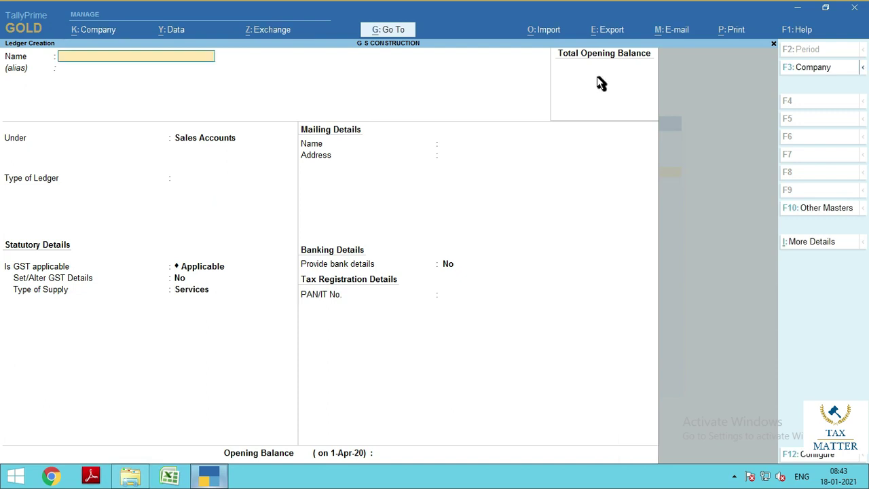
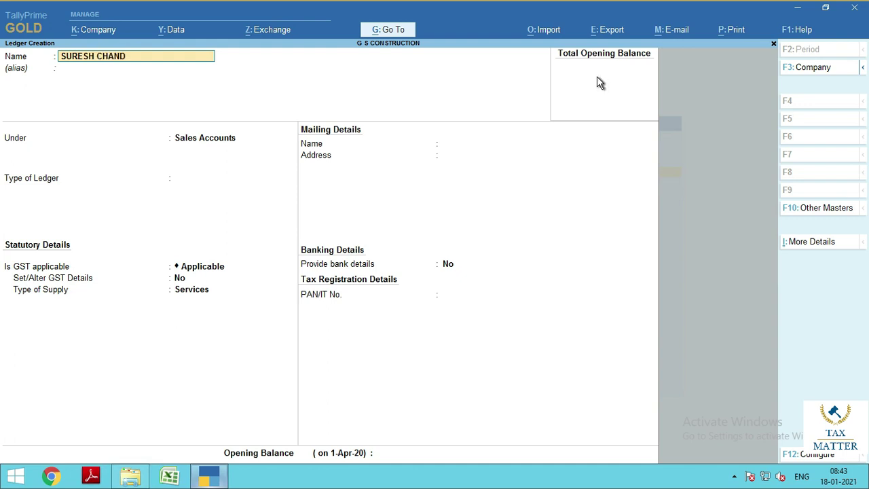
Name the new ledger with the customer's name and place it under Sundry Debtors
key(Return)
key(Return)
text(SUND)
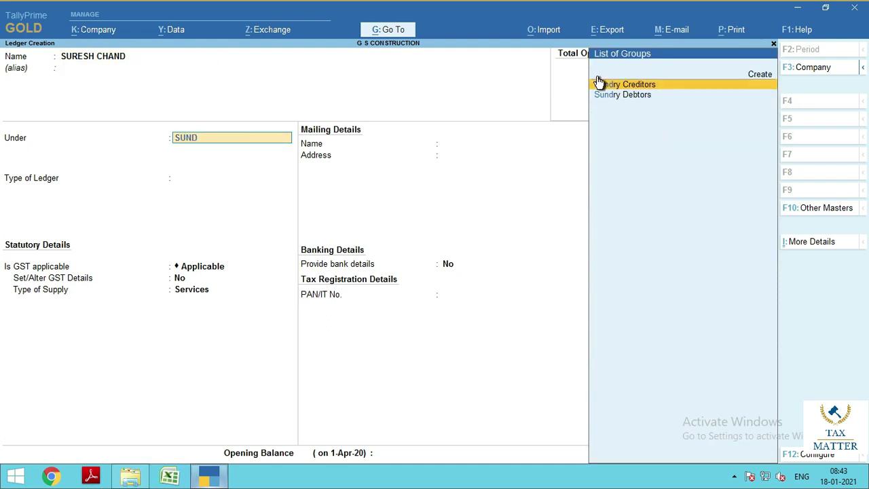
key(Down)
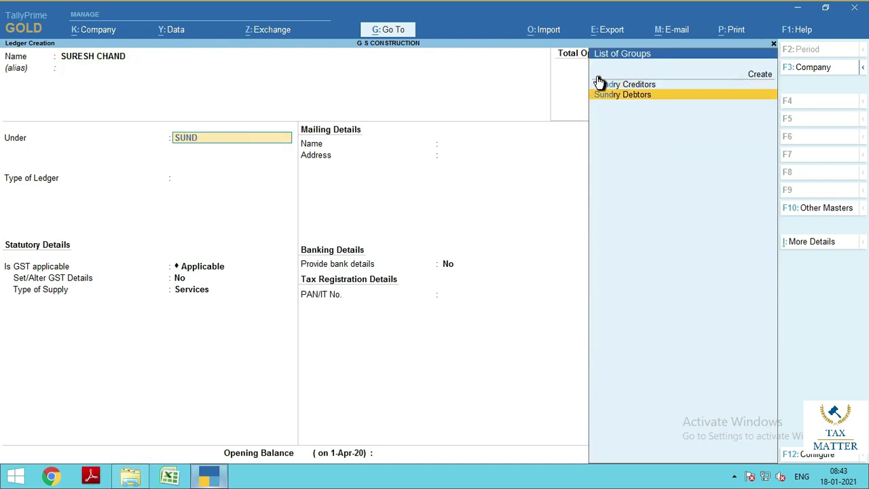
key(Return)
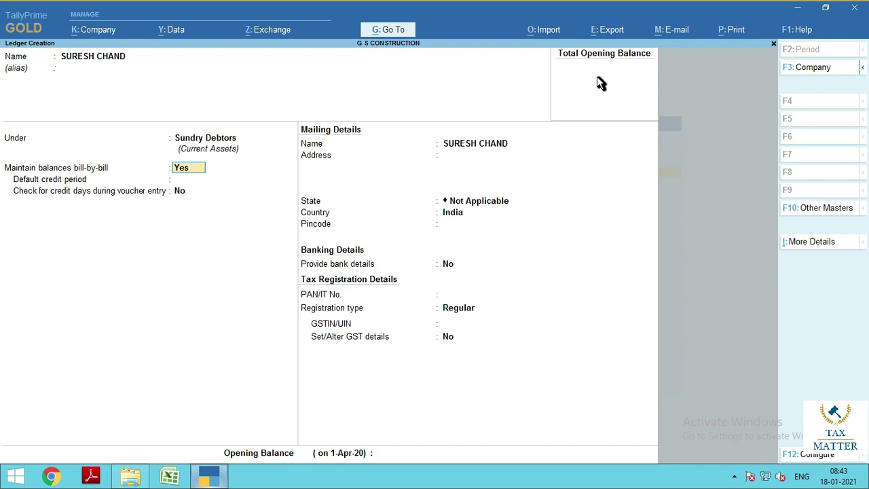
Fill in the customer's address, state Delhi and pincode, set registration Unregistered, and save
key(Return)
key(Return)
key(Return)
text(DELHI)
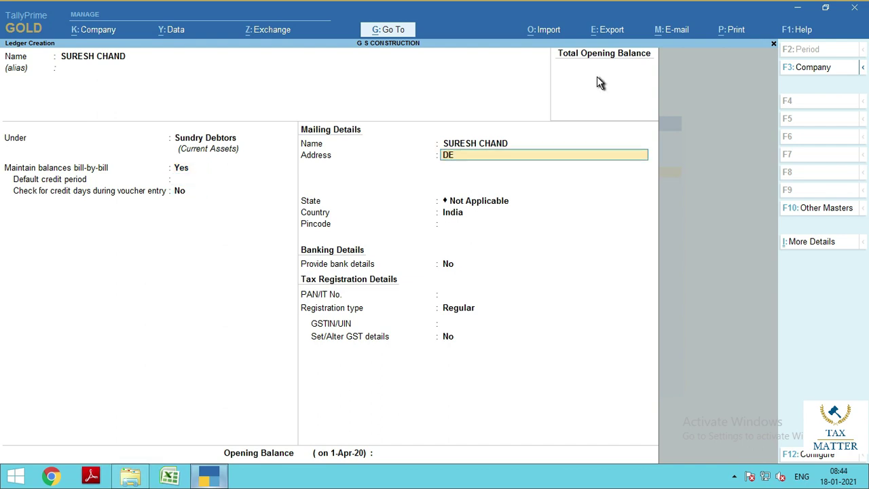
key(Return)
key(Return)
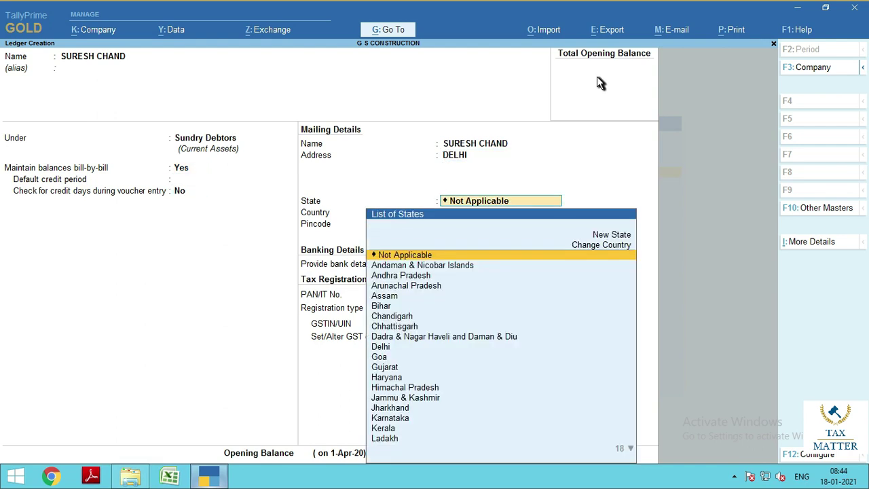
text(DELHI)
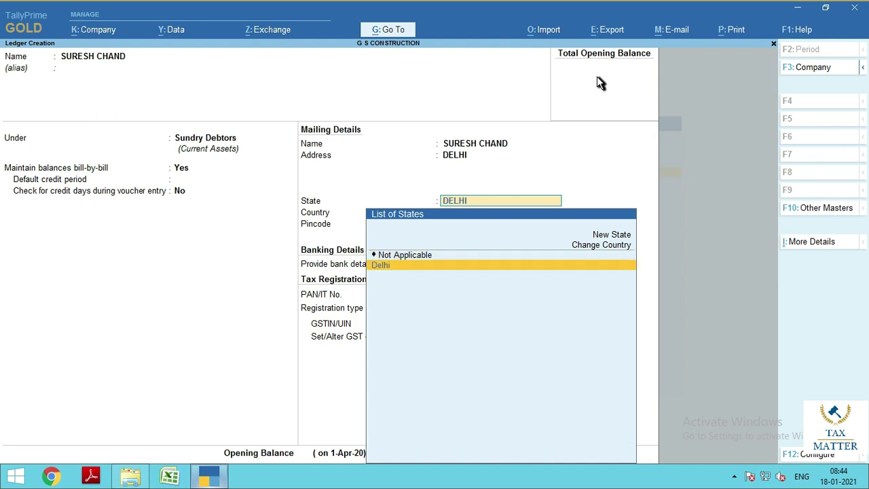
key(Return)
text(110055)
key(Return)
key(Return)
key(Return)
key(Down)
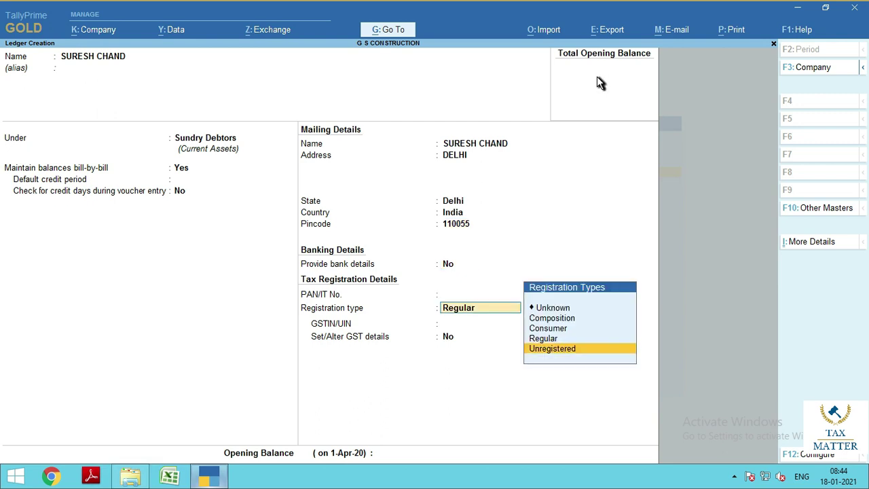
key(Return)
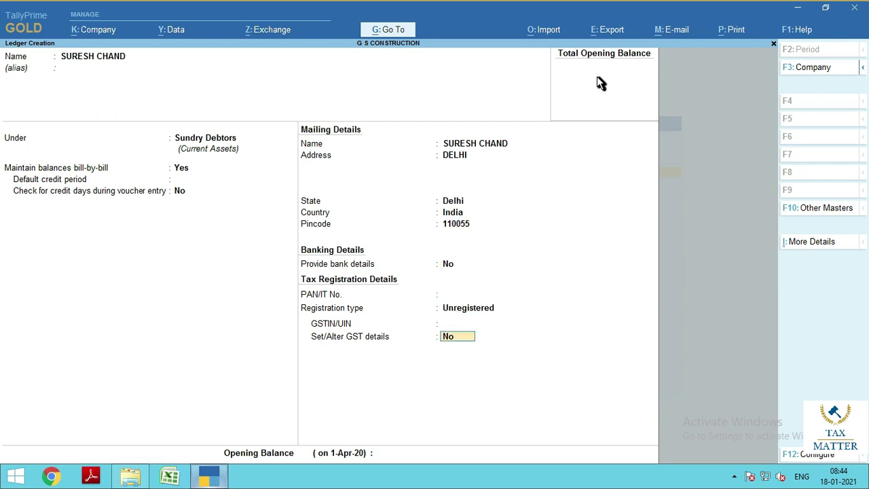
key(Return)
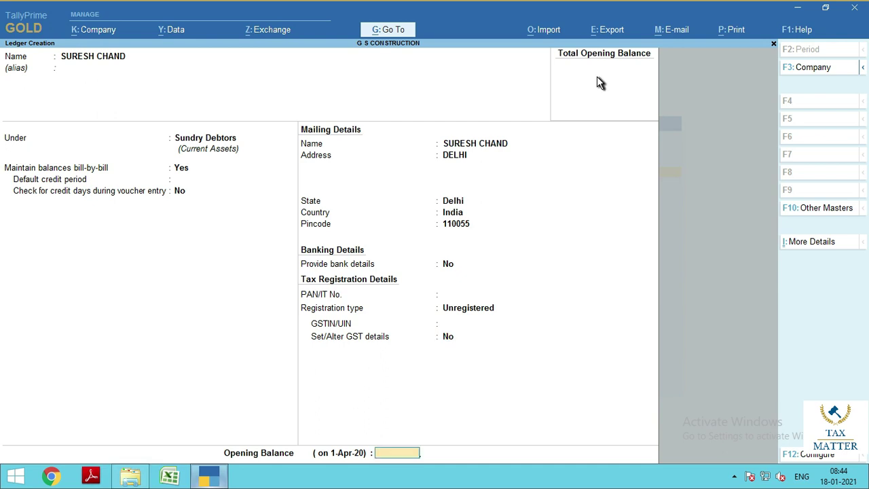
key(Return)
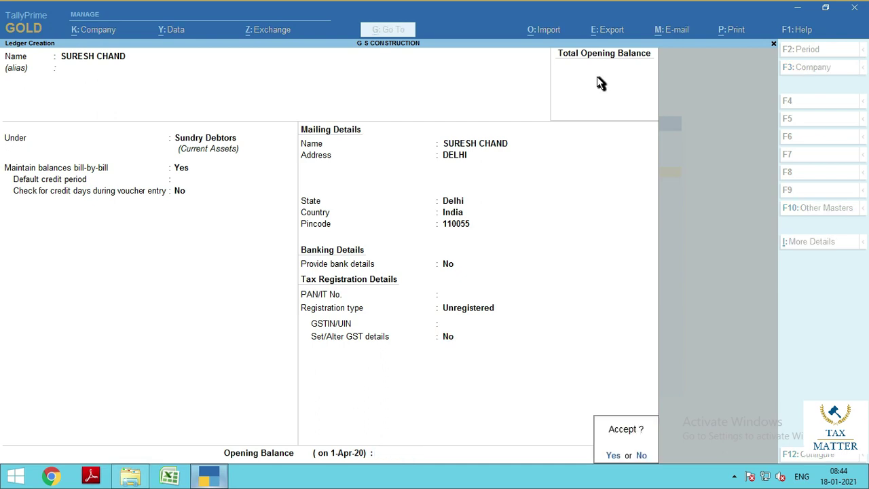
key(Return)
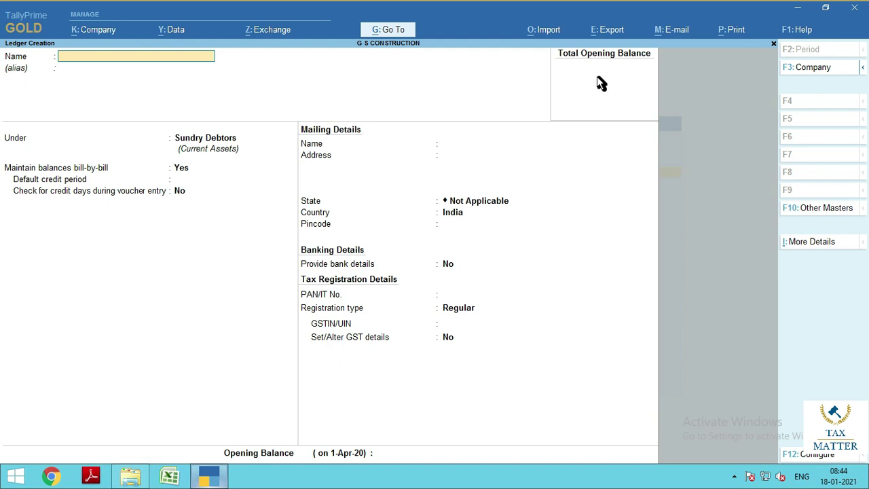
Create the CGST ledger under Duties & Taxes with duty type GST and tax type Central Tax
text(CGST)
key(Return)
key(Return)
text(DUT)
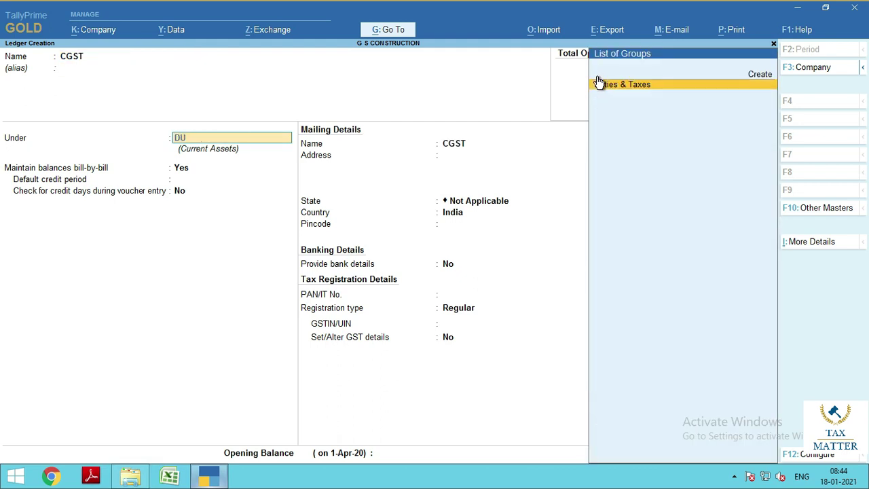
key(Return)
key(Up)
key(Return)
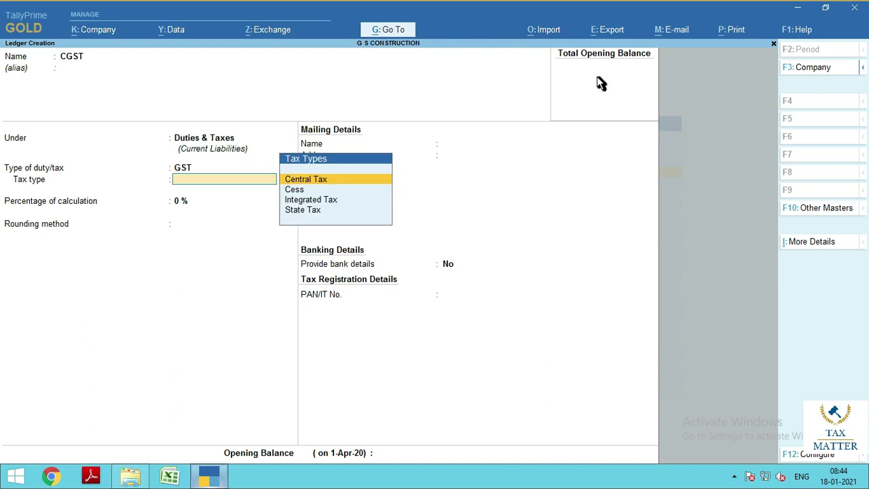
key(Return)
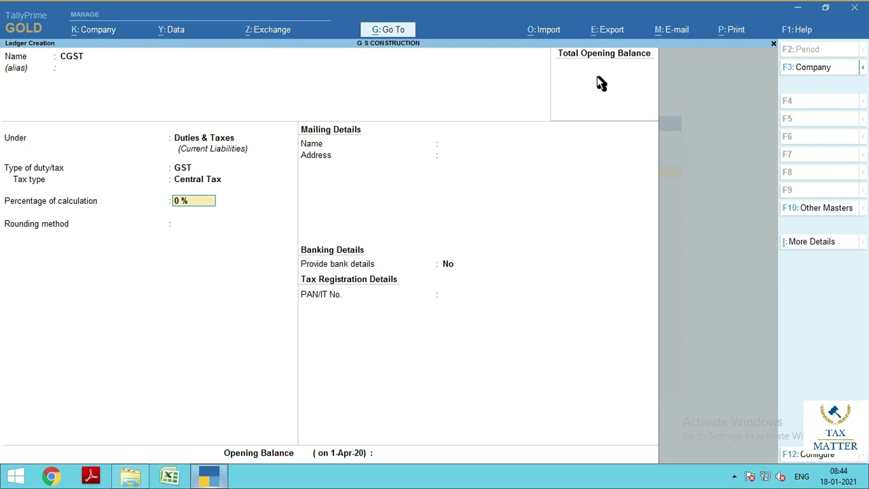
key(Return)
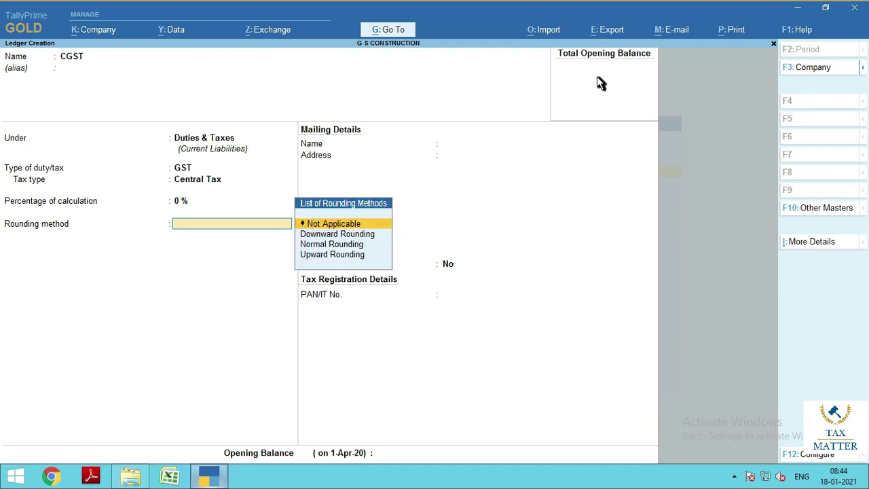
key(Return)
key(Return)
key(Return)
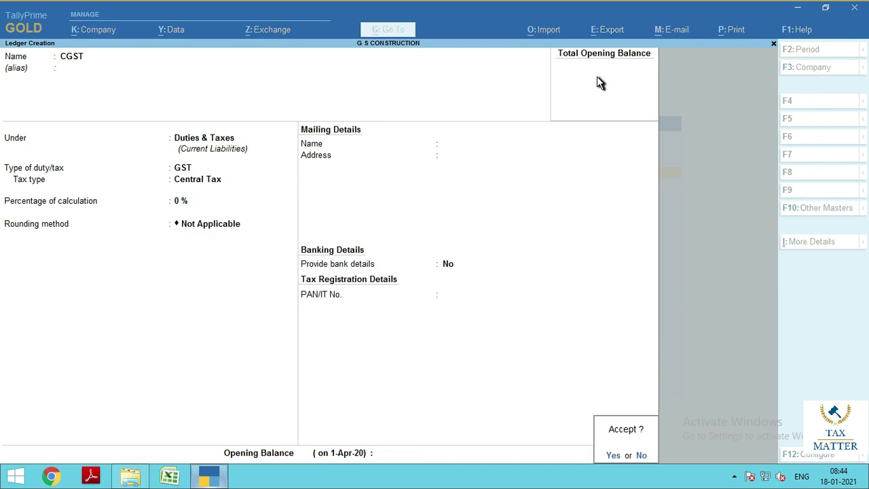
Create the SGST ledger under Duties & Taxes with GST tax type State Tax
key(Return)
text(SGSDT)
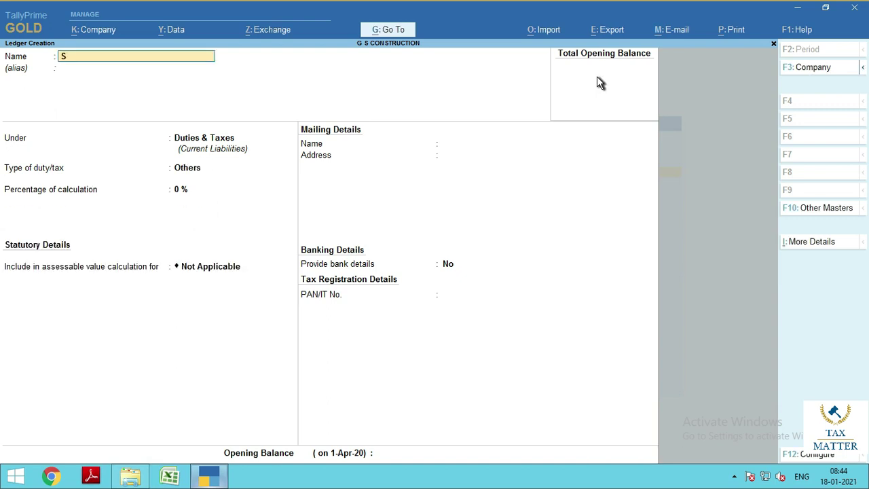
key(BackSpace)
key(BackSpace)
key(BackSpace)
key(BackSpace)
text(GS)
key(Return)
key(Return)
key(Return)
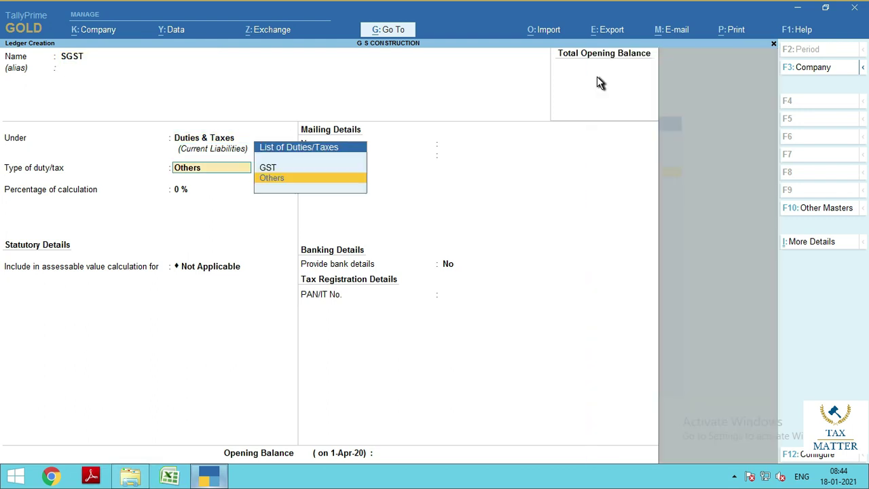
key(Up)
key(Return)
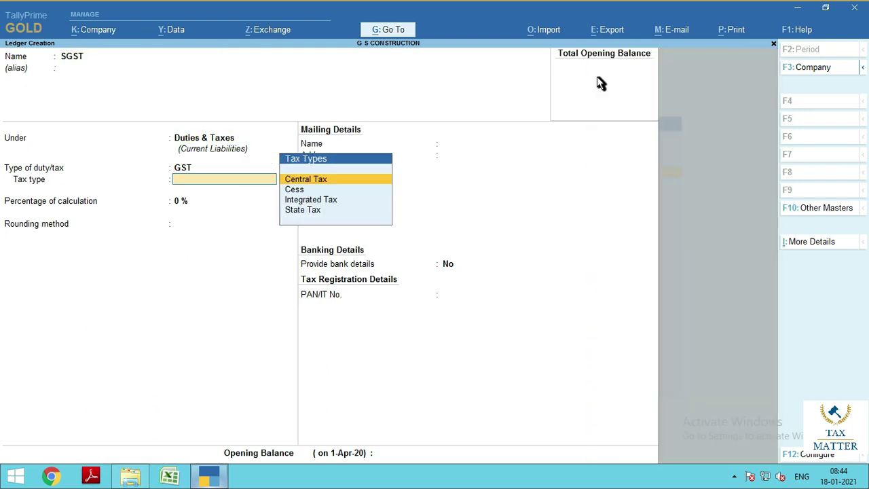
key(Down)
key(Down)
key(Down)
key(Return)
key(Return)
key(Return)
key(Return)
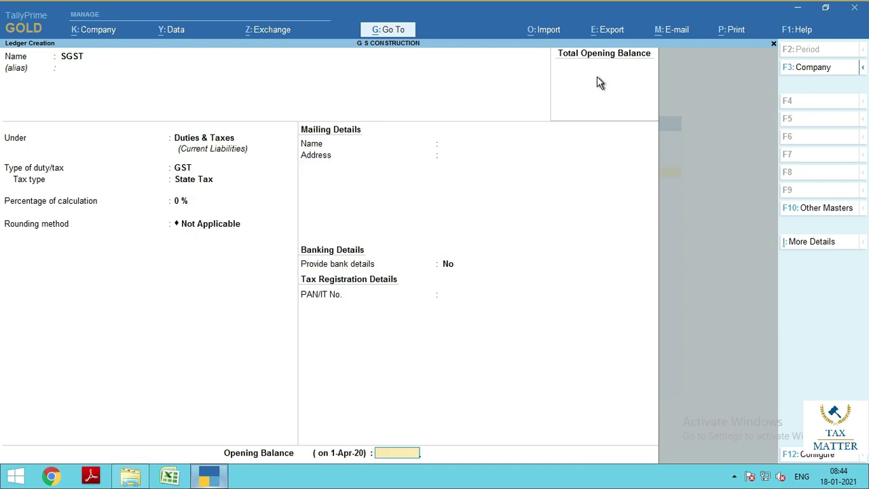
key(Return)
key(Return)
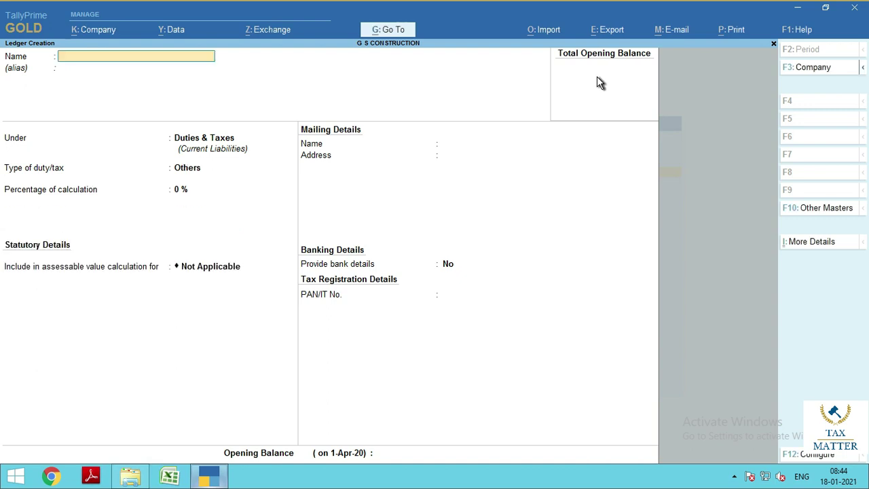
key(Escape)
key(Return)
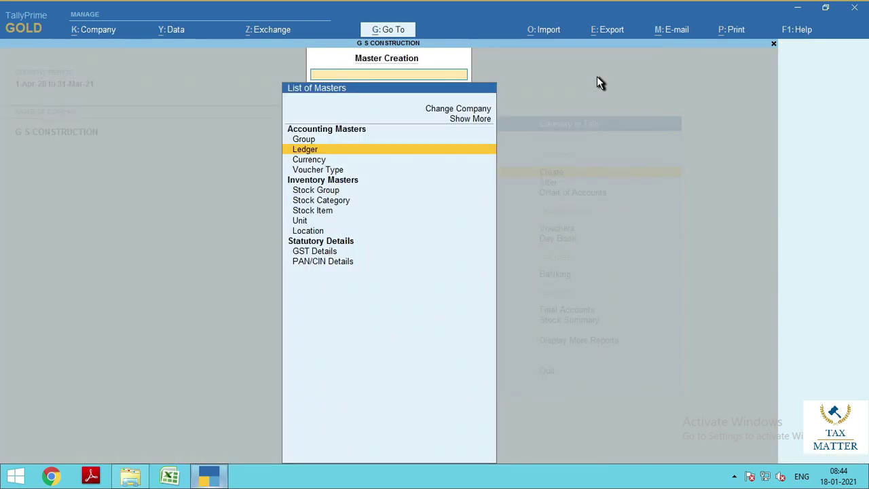
Start a new stock item named CEMENT in the Primary group
key(Down)
key(Down)
key(Down)
key(Down)
key(Up)
key(Down)
key(Down)
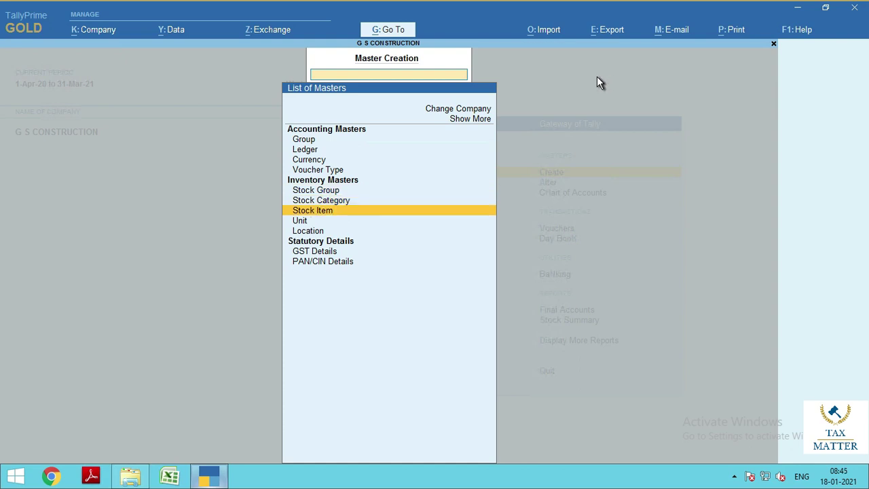
key(Return)
text(CEMENT)
key(Return)
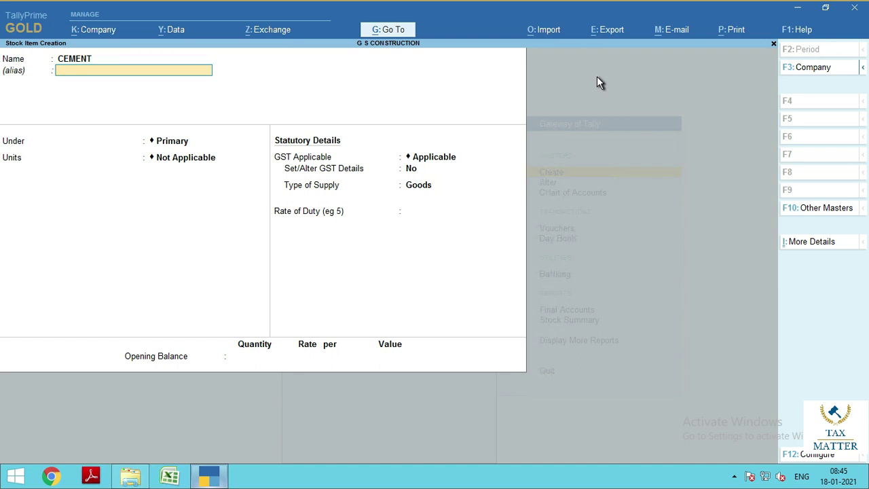
key(Return)
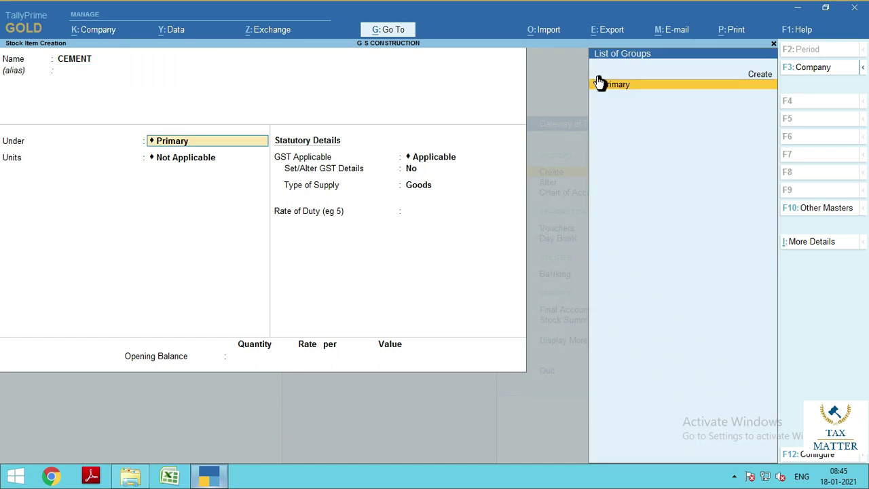
key(Return)
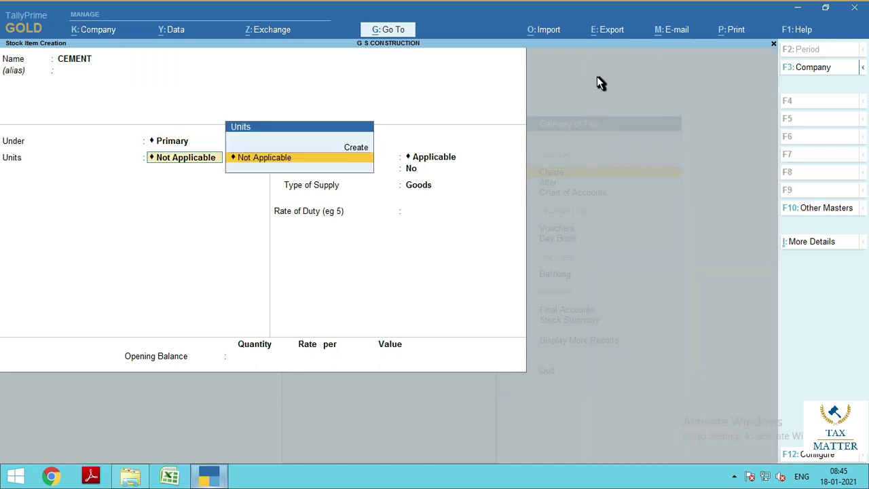
Create a new BAG unit with quantity code BAG-BAGS for the cement
key(Up)
key(Return)
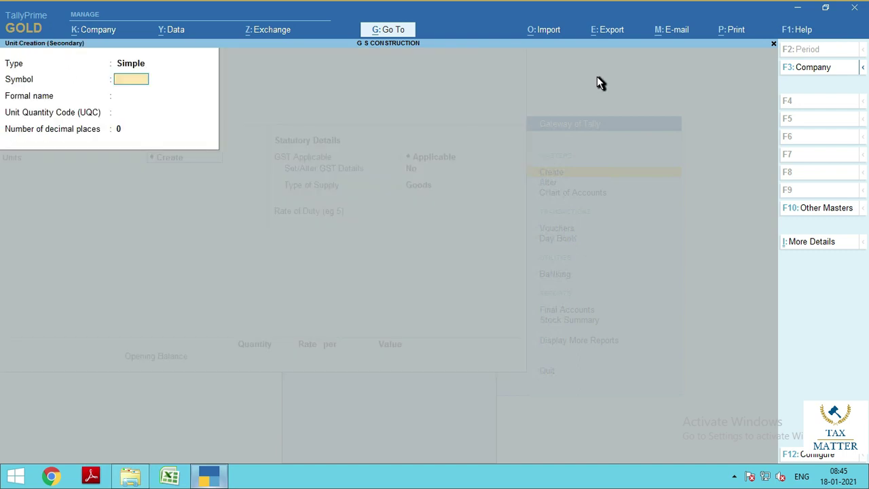
text(BAG)
key(Return)
key(Return)
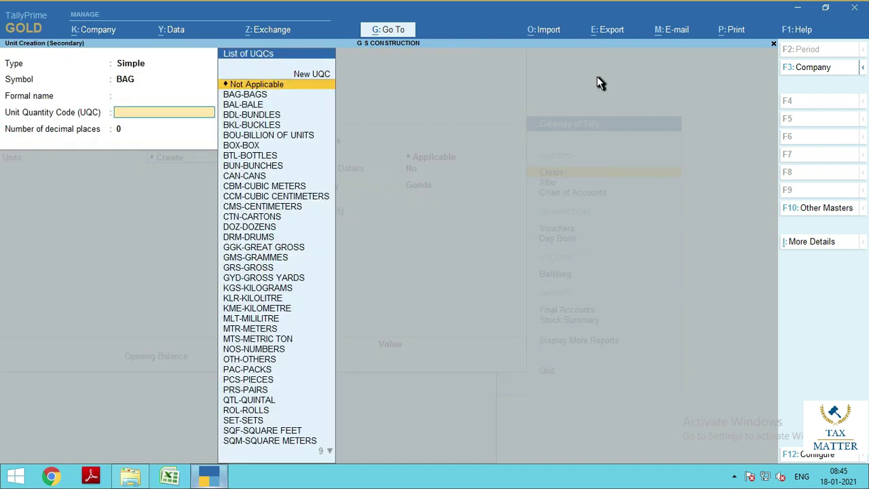
text(BAG)
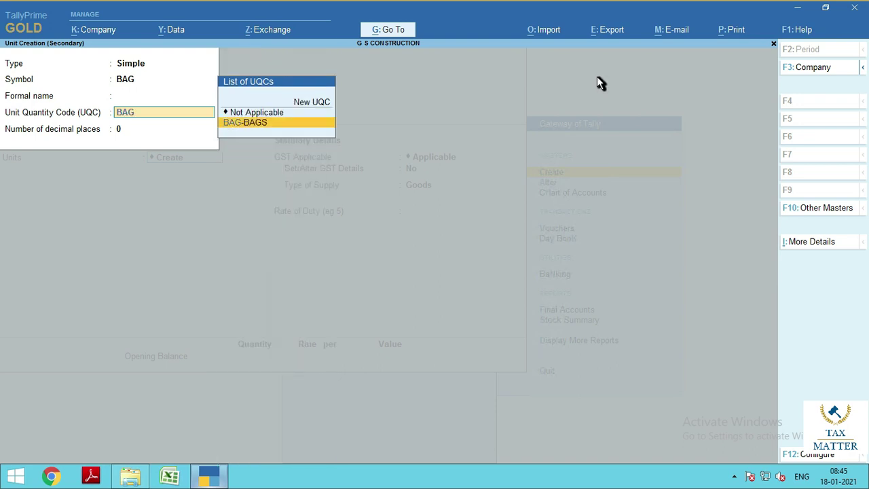
key(Return)
key(Return)
key(Return)
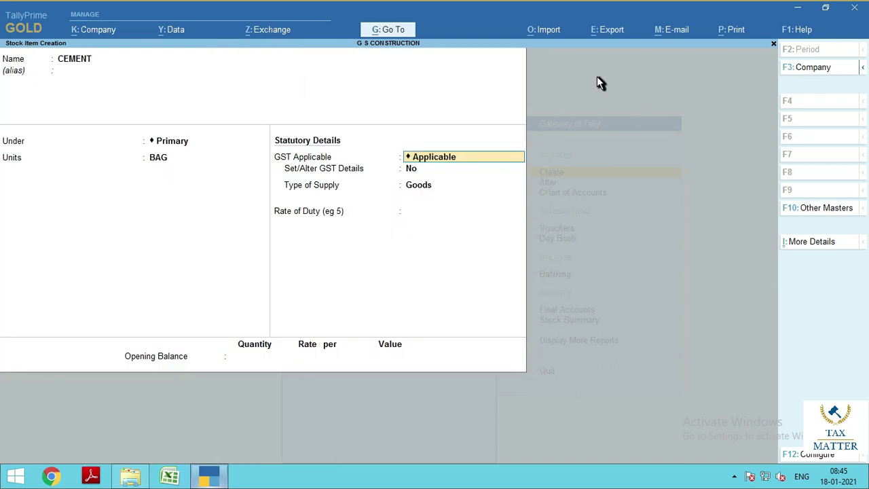
key(Return)
text(Y)
key(Return)
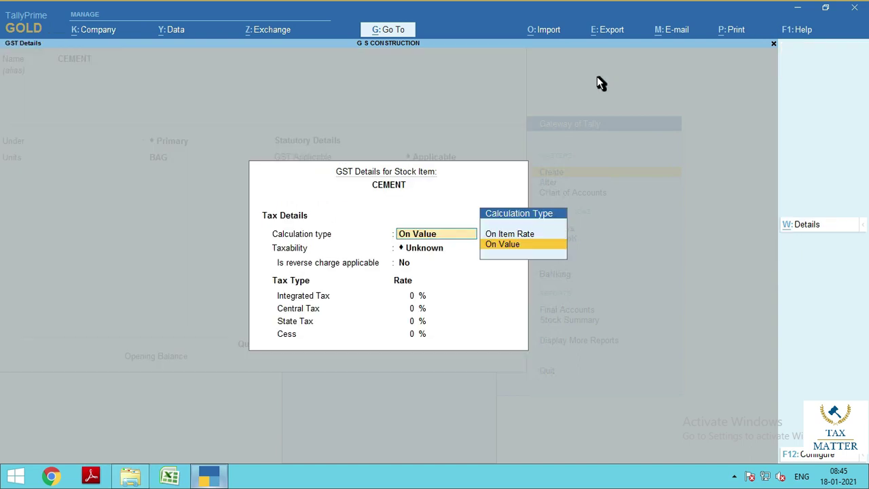
Make CEMENT taxable at 28% integrated GST, calculated on value
key(Return)
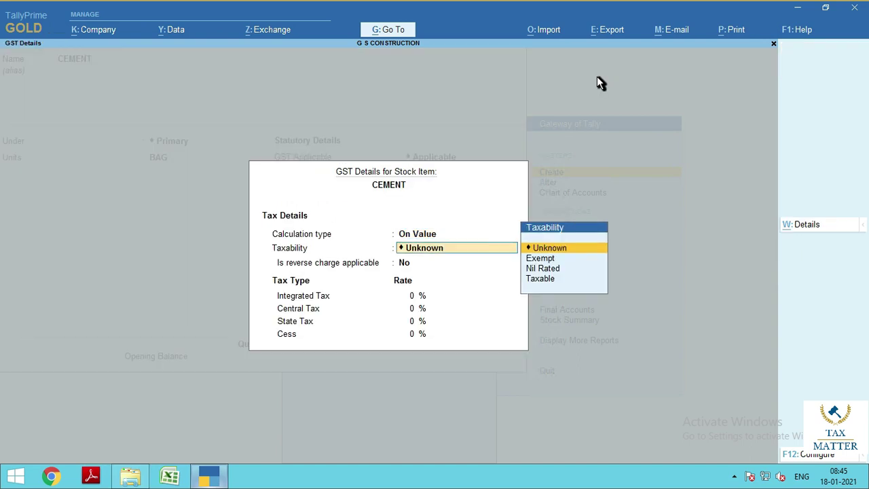
key(Down)
key(Down)
key(Down)
key(Return)
key(Return)
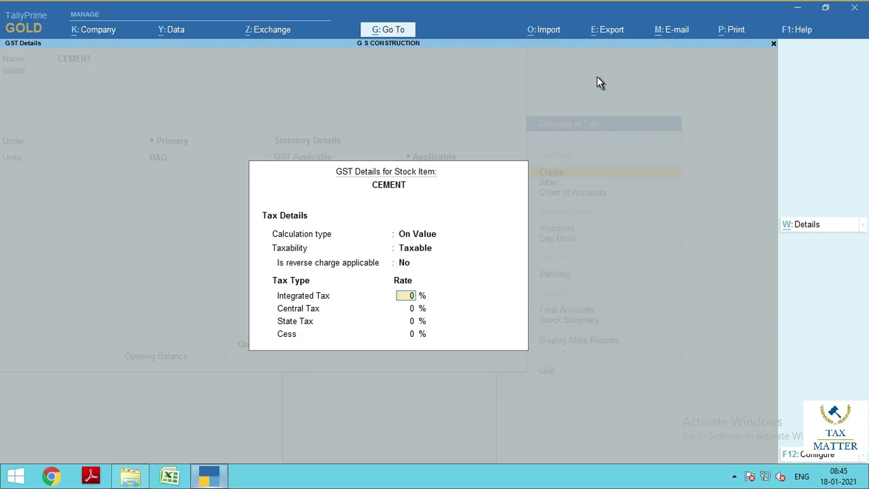
text(28)
key(Return)
key(Return)
key(Return)
key(Return)
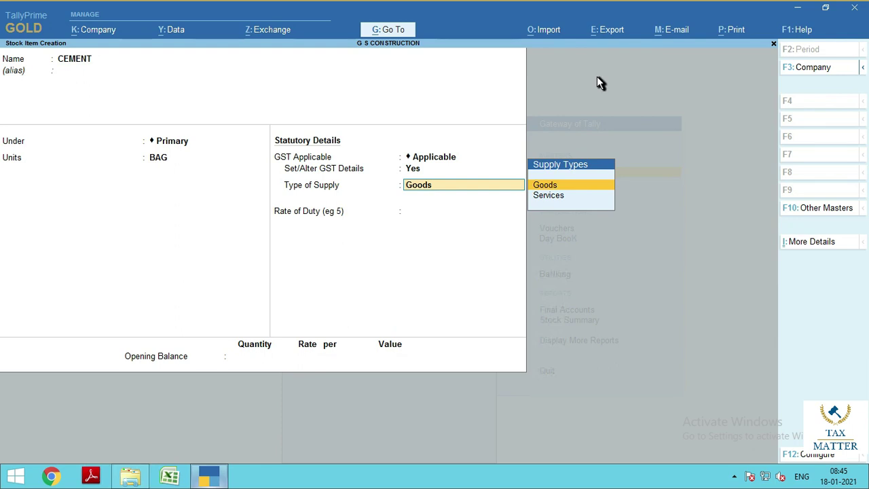
key(Return)
key(Return)
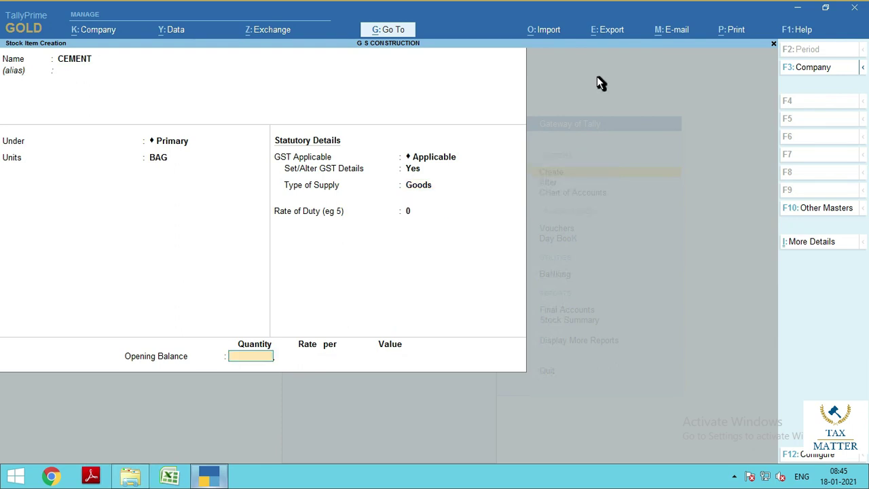
Enter an opening balance of 200 bags at 280, totalling 56,000.00
text(200)
key(Return)
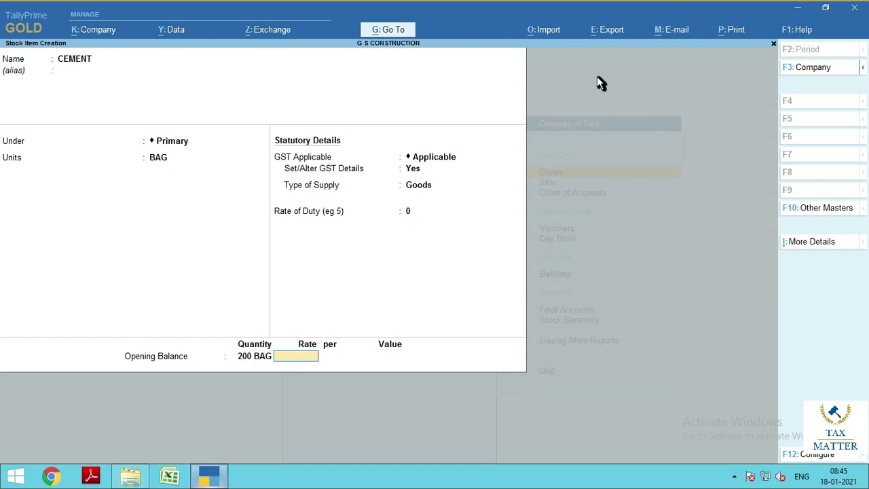
text(280)
key(Return)
key(Return)
key(Return)
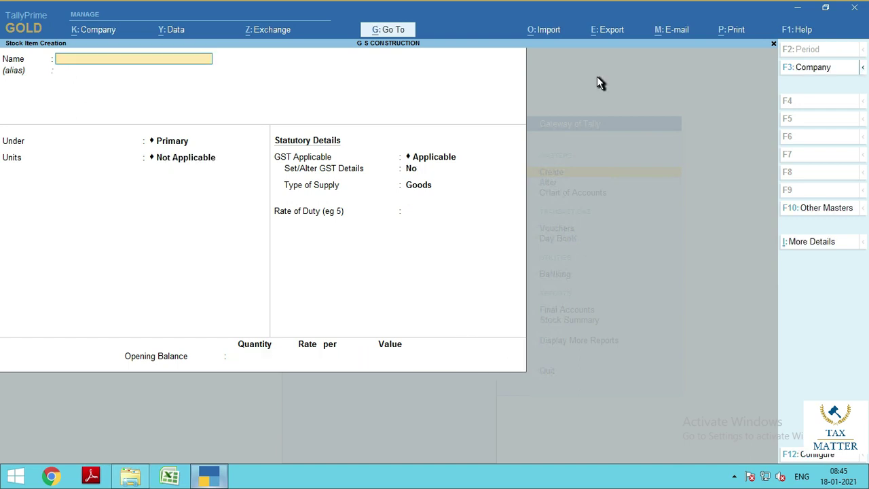
Name the stock item BRICKS and create a NOS unit with code NOS-NUMBERS
text(BRICKS)
key(Return)
key(Return)
key(Return)
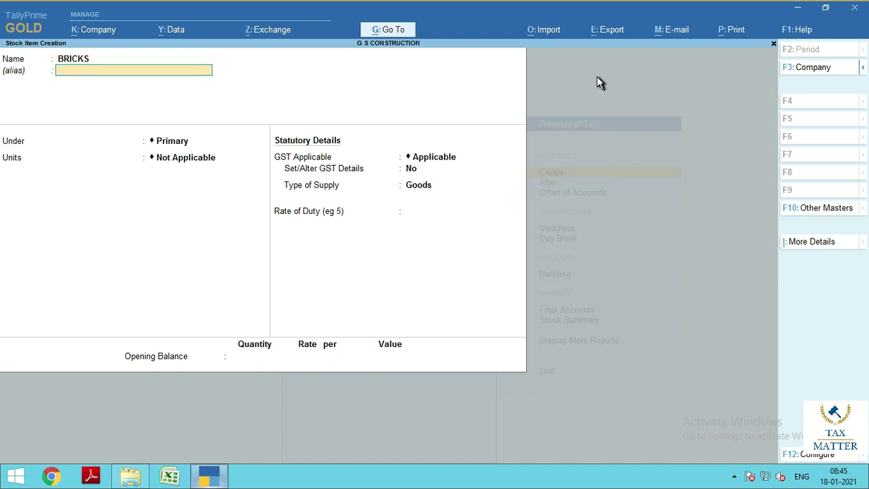
key(Up)
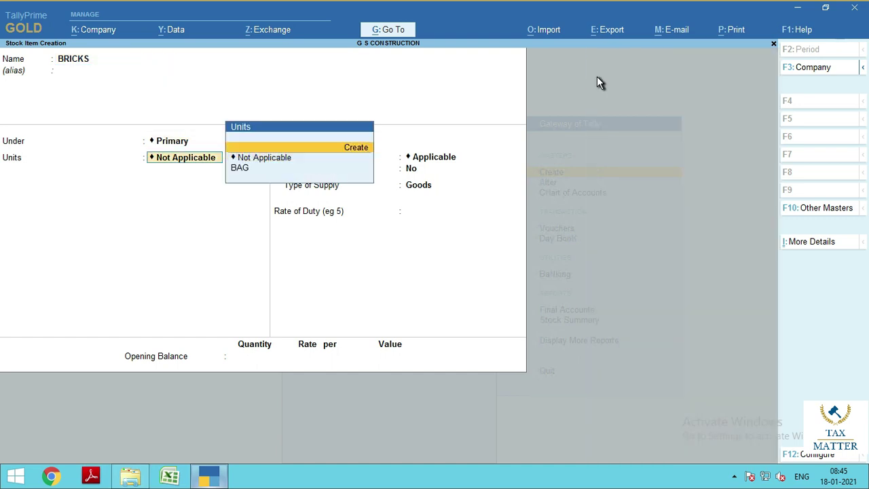
key(Return)
text(NOS)
key(Return)
key(Return)
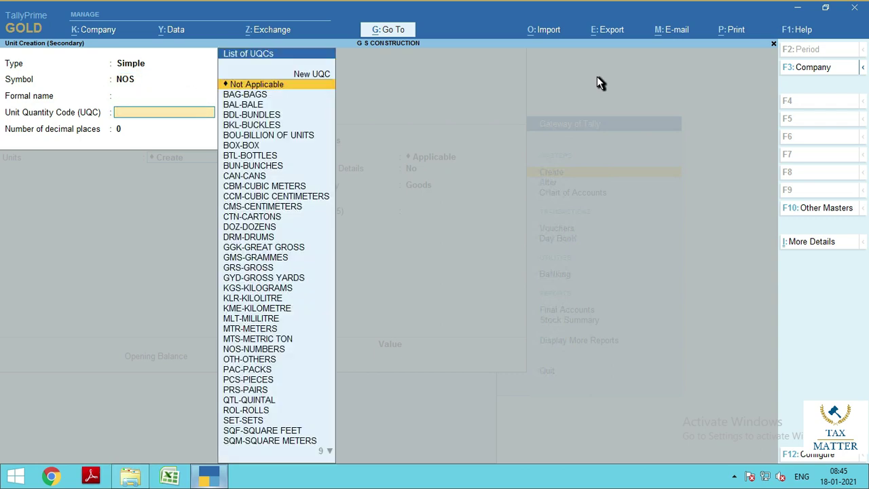
text(NOS)
key(Return)
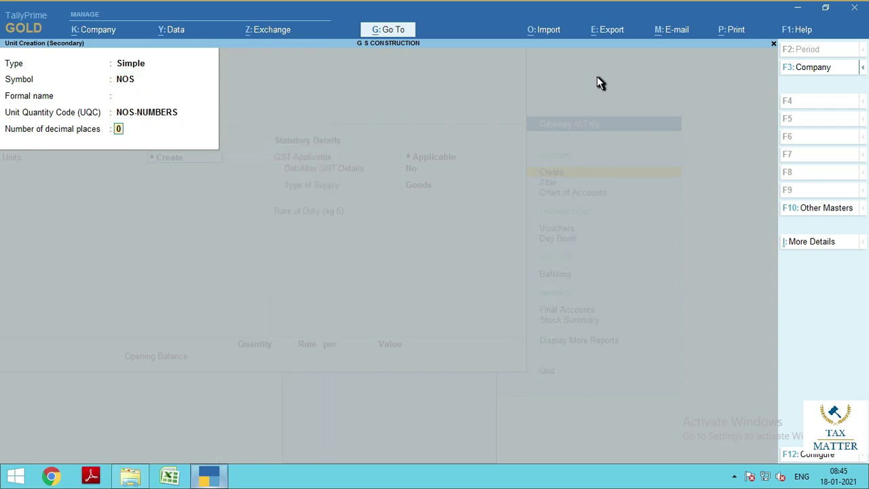
key(Return)
key(Return)
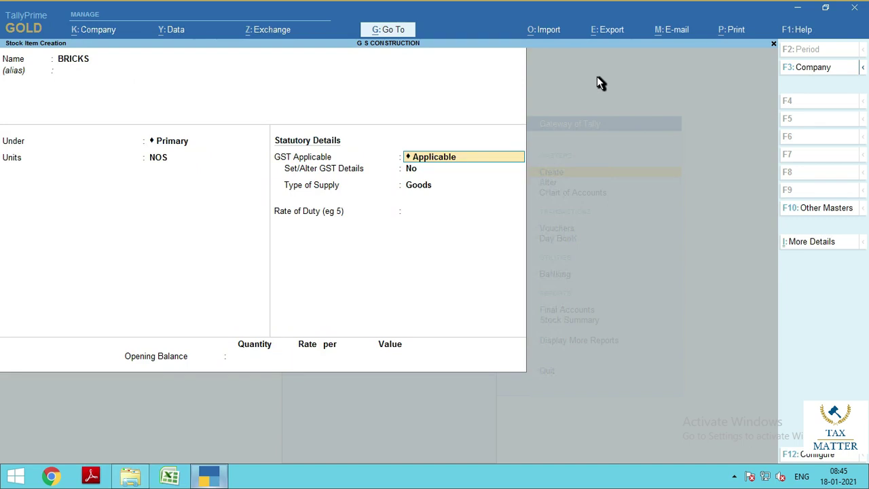
Mark BRICKS as taxable Goods at 5% integrated GST
key(Return)
text(y)
key(Return)
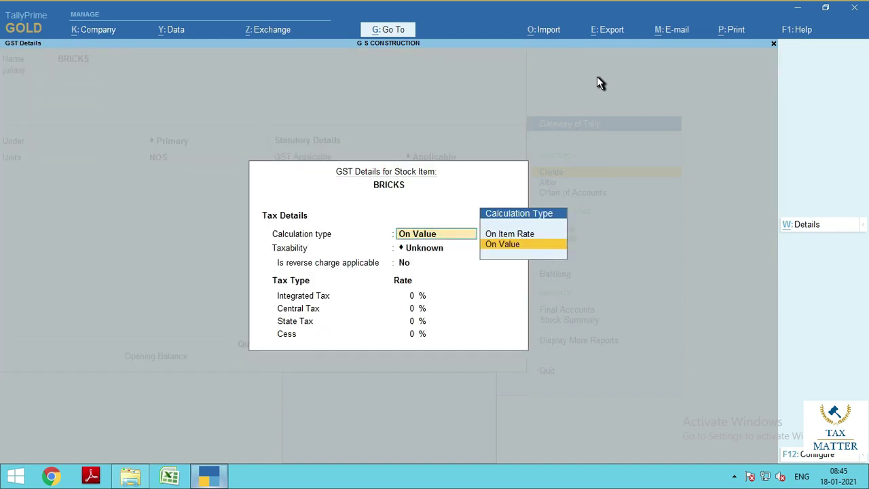
key(Return)
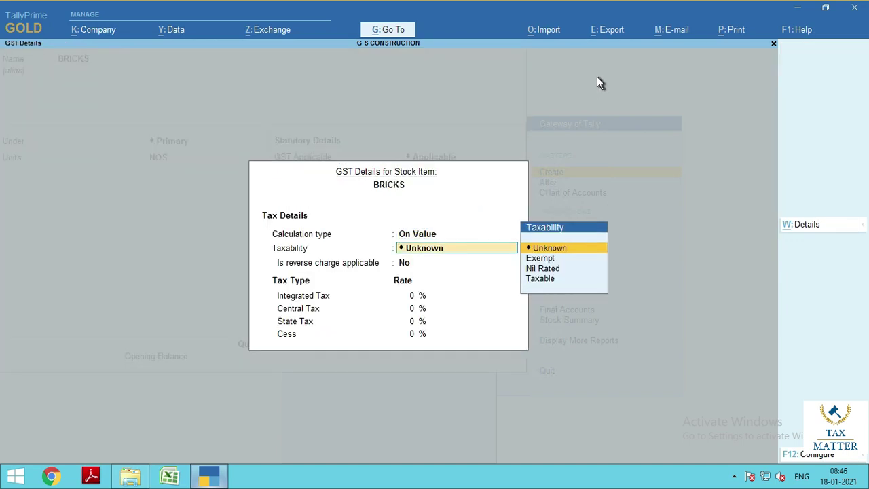
key(Down)
key(Down)
key(Down)
key(Return)
key(Return)
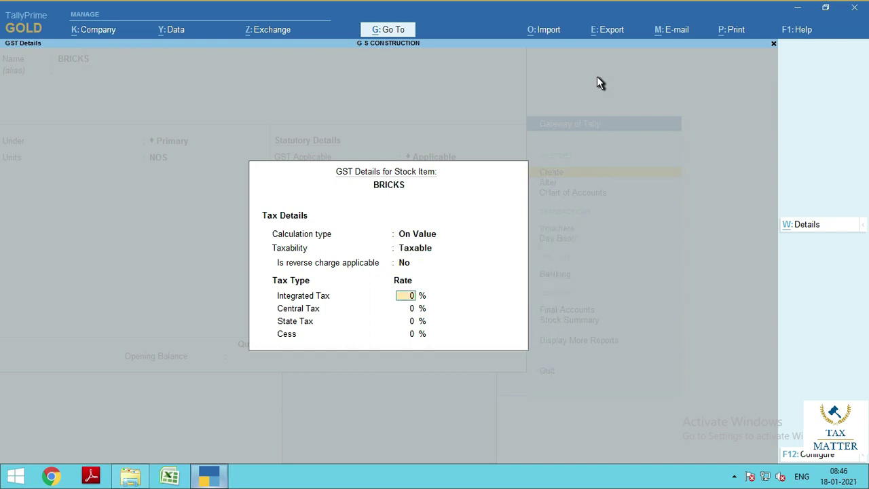
text(5)
key(Return)
key(Return)
key(Return)
key(Return)
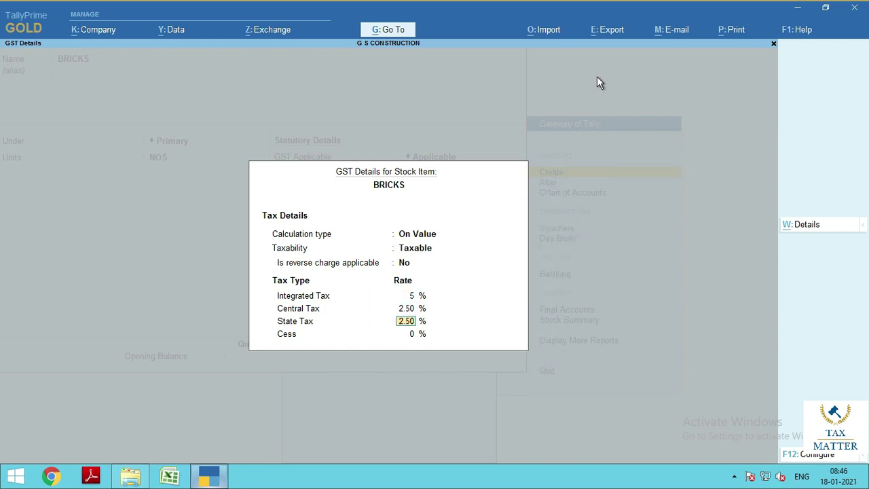
key(Return)
Enter an opening balance of 10,000 NOS at rate 3.00
key(Return)
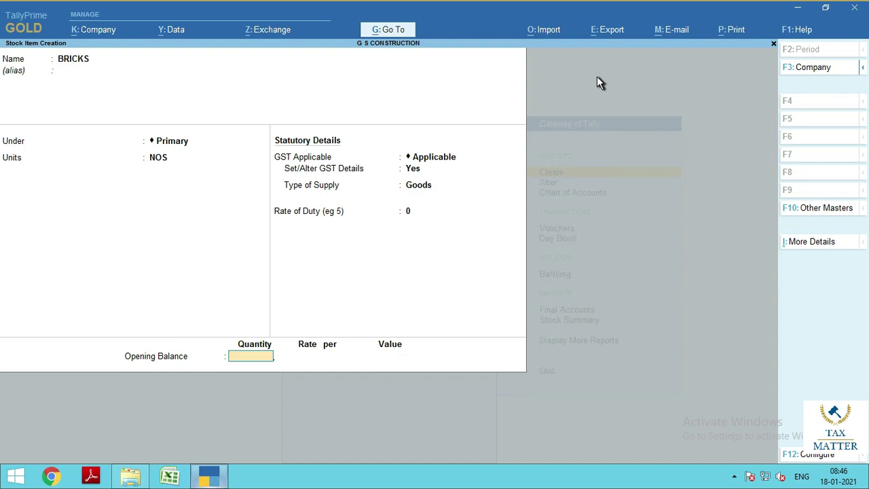
key(Return)
key(Escape)
text(10000)
key(Return)
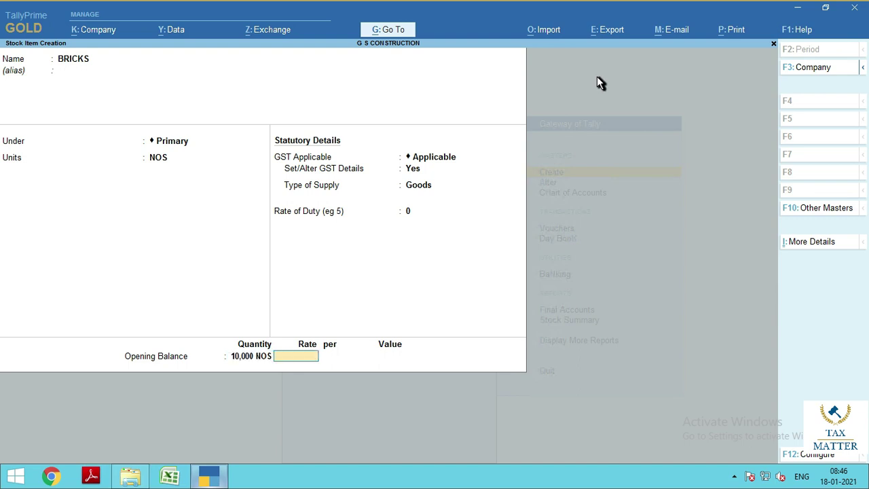
text(3)
key(Return)
key(Return)
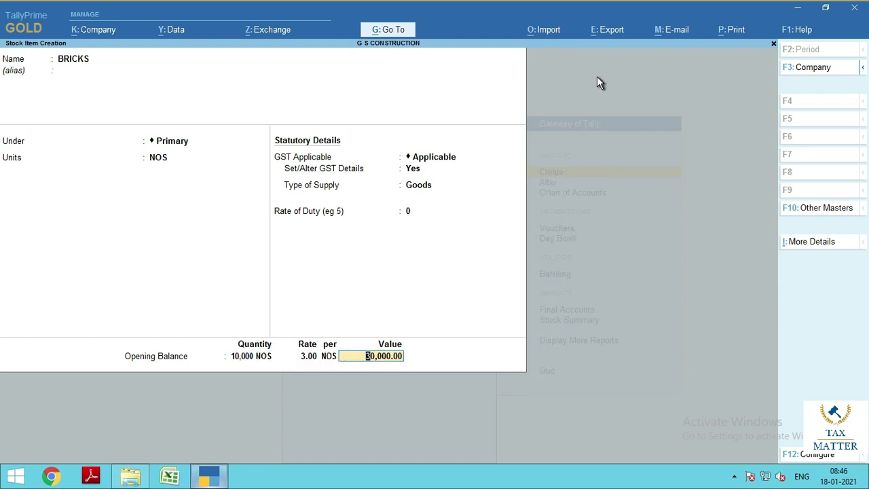
key(Return)
key(Return)
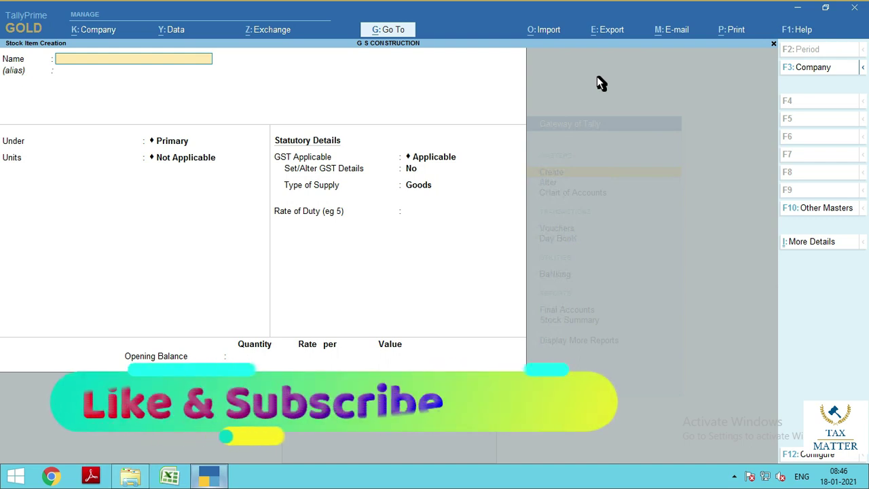
Name the stock item PLASTIC PIPE under Primary with a new SQFT square-feet unit
text(PLA)
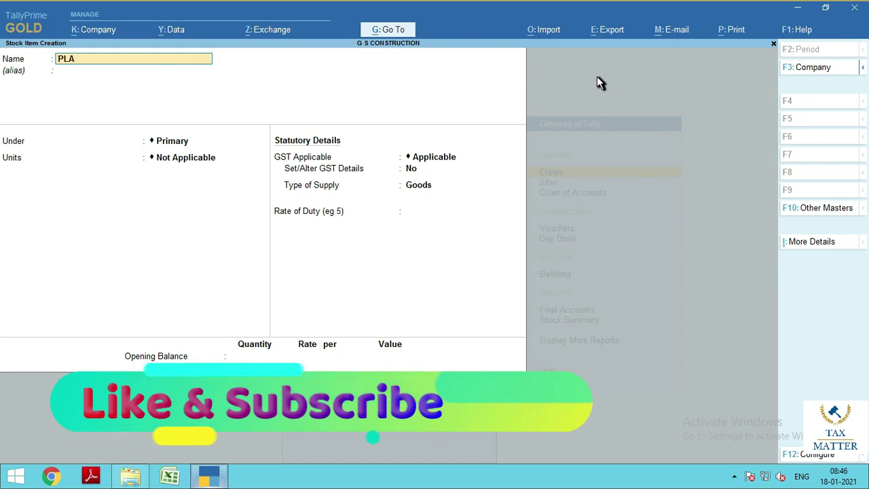
text(ST)
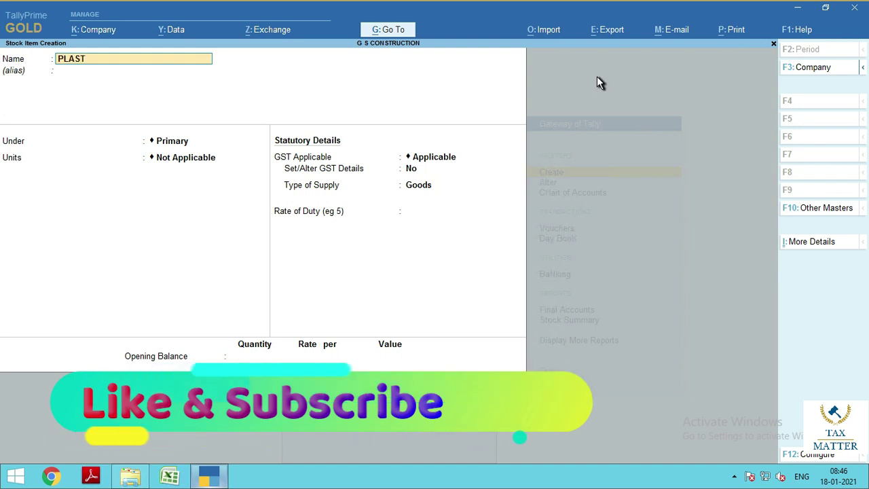
text(IC PIPE)
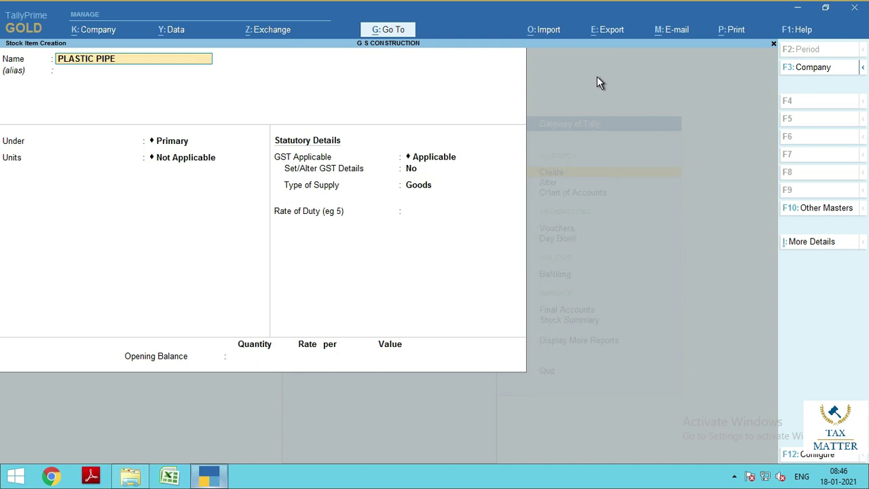
key(Return)
key(Return)
key(Return)
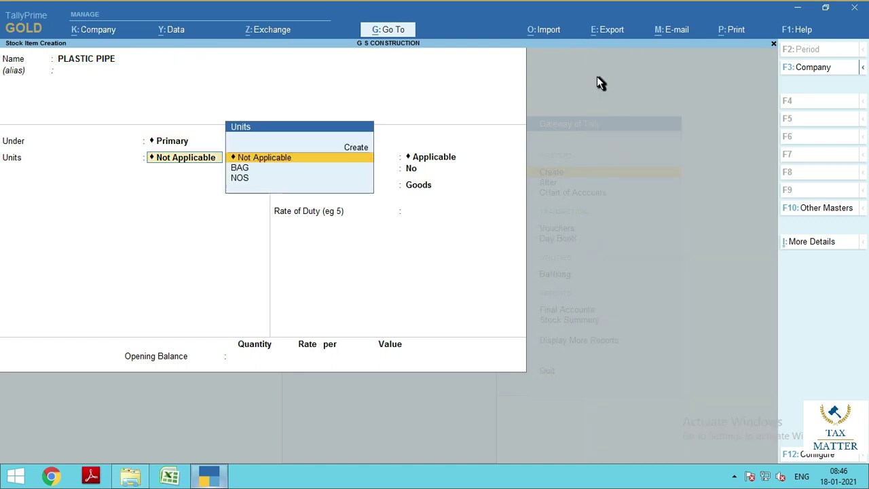
key(Up)
key(Return)
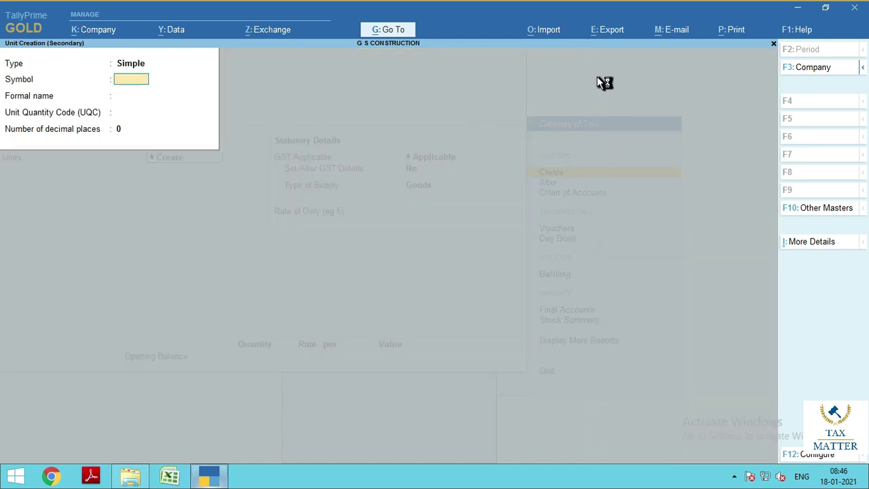
text(SQFT)
key(Return)
key(Return)
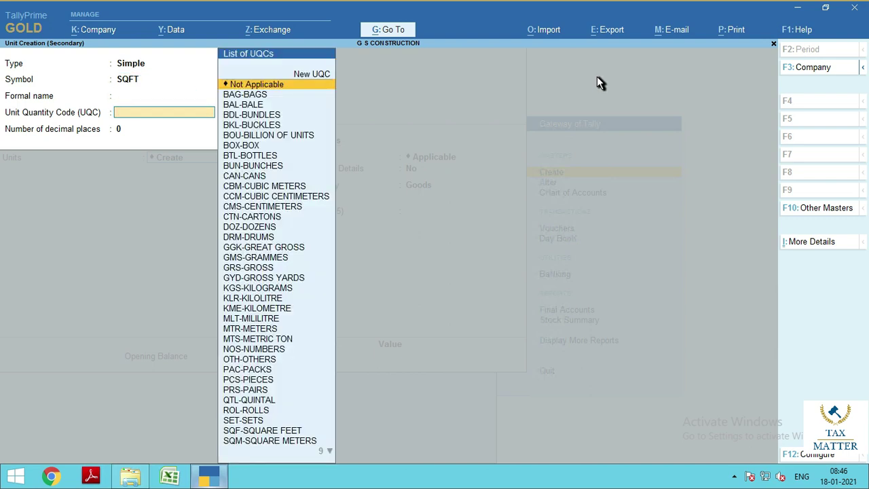
text(FEET)
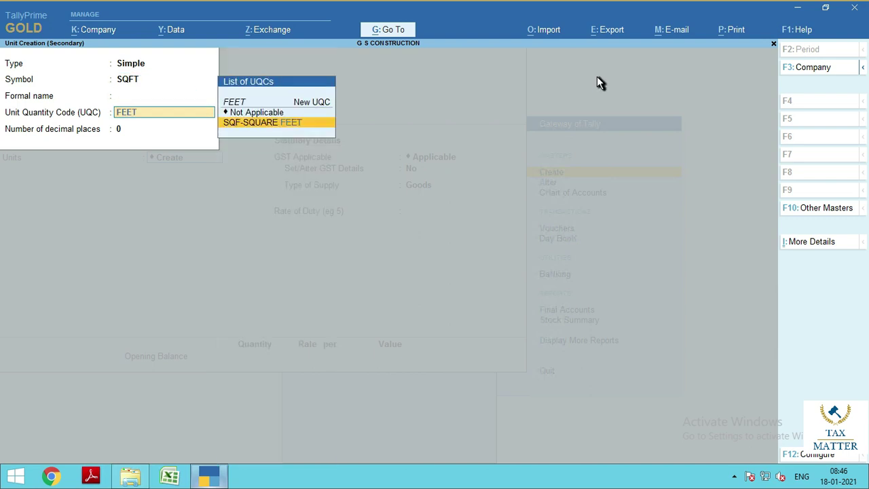
key(Return)
key(Return)
key(Return)
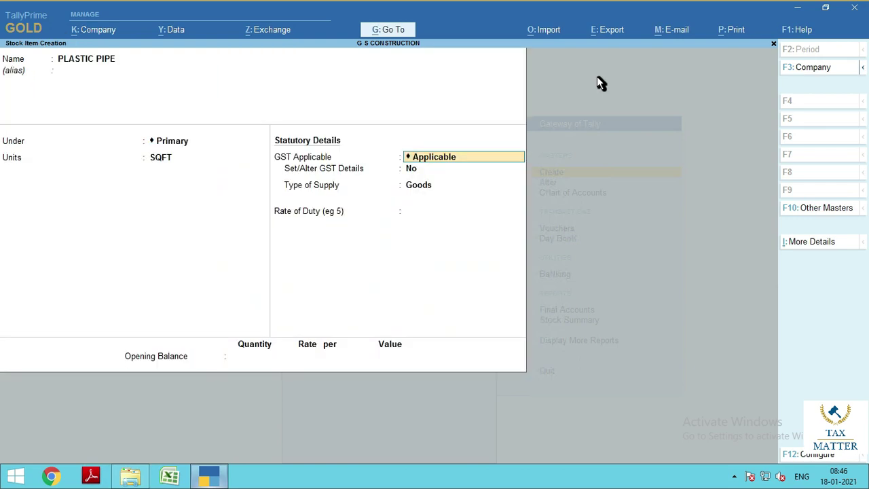
Set PLASTIC PIPE's GST details to Taxable with a 12% Integrated Tax rate
key(Return)
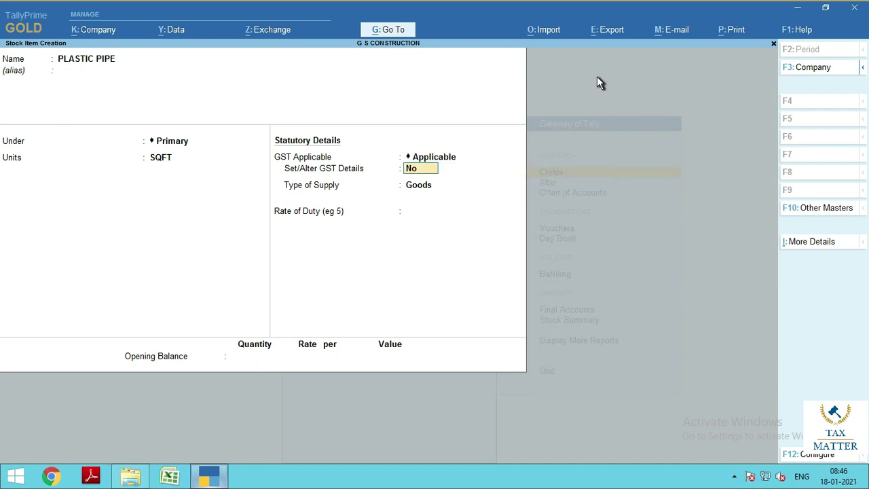
text(Y)
key(Return)
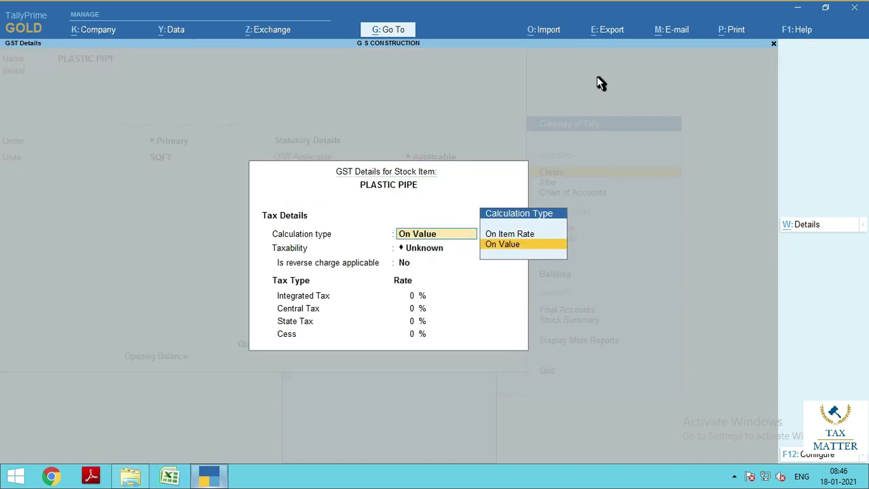
key(Return)
key(Down)
key(Down)
key(Down)
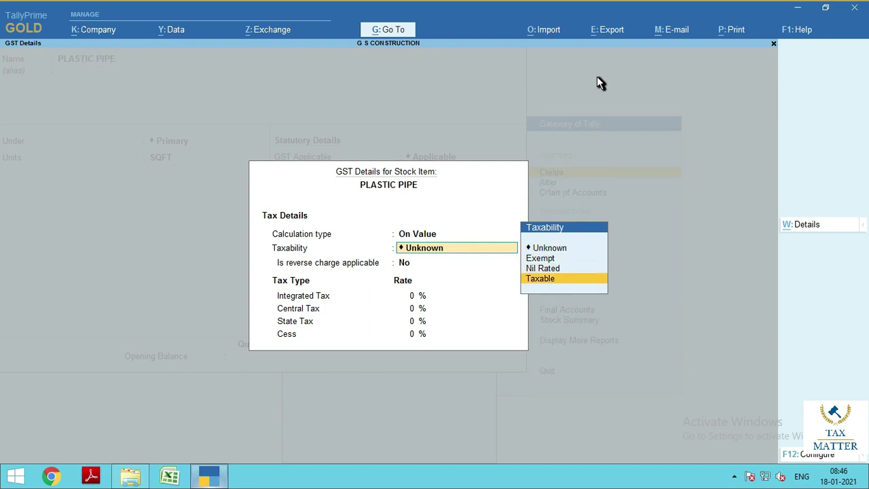
key(Return)
key(Return)
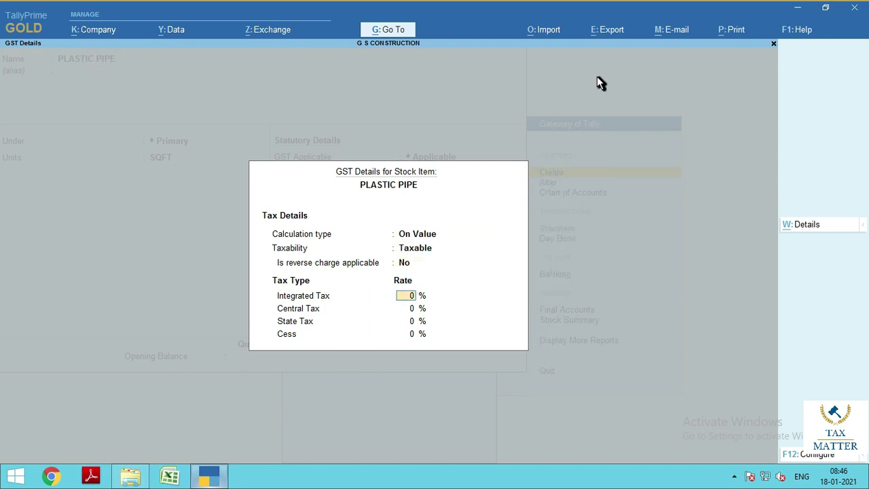
text(5)
key(Return)
key(Return)
key(Return)
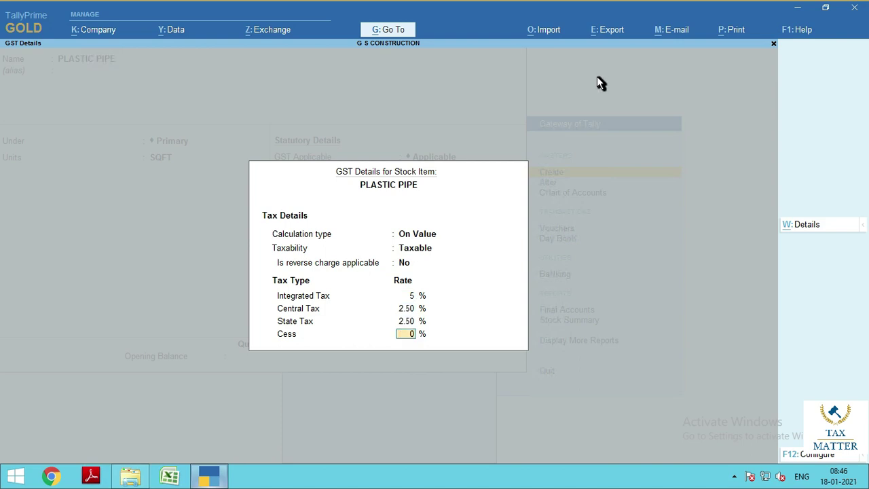
key(Up)
key(Up)
key(Up)
key(Up)
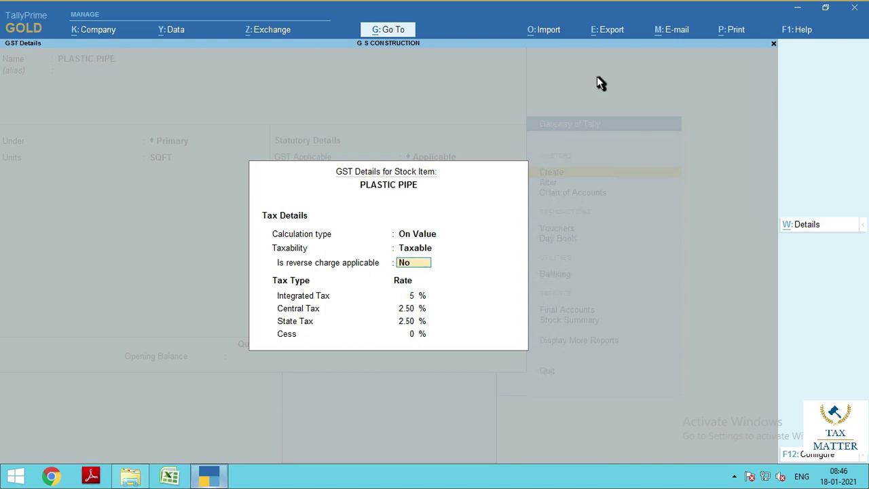
key(Return)
text(12)
key(Return)
key(Return)
key(Return)
key(Return)
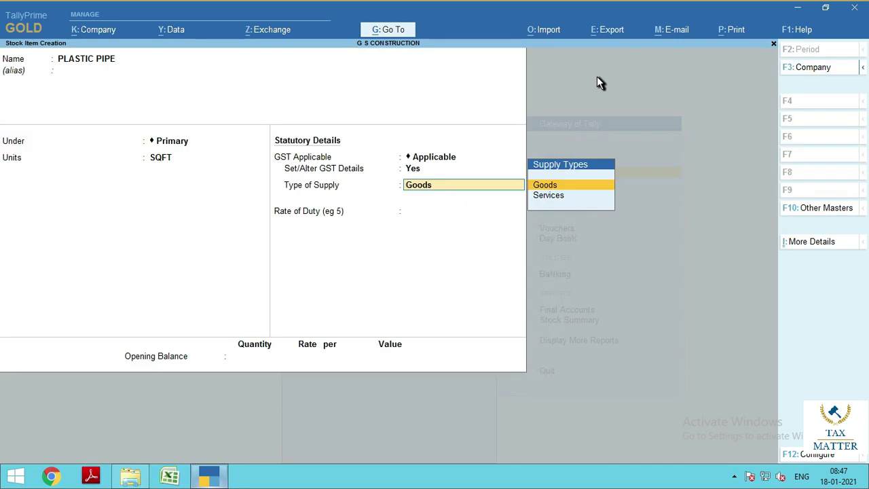
Set supply type Goods and opening stock of 500 SQFT at 3.00, then save the item
key(Return)
key(Return)
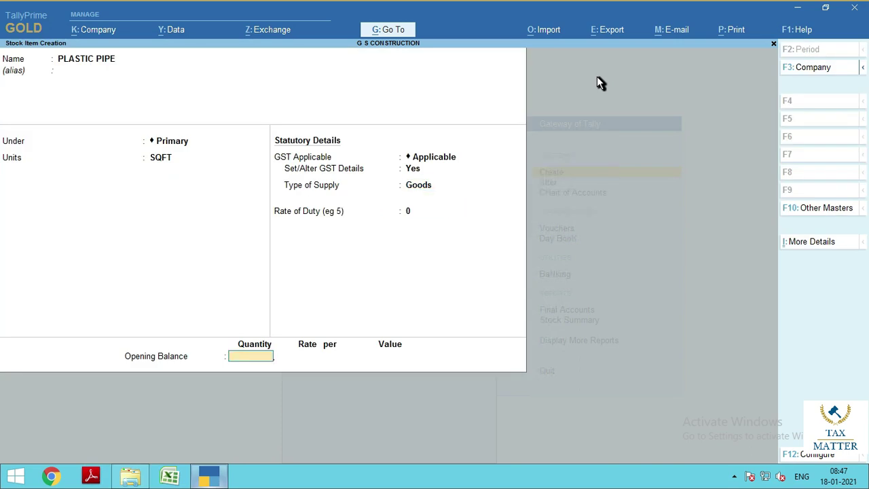
text(500)
key(Return)
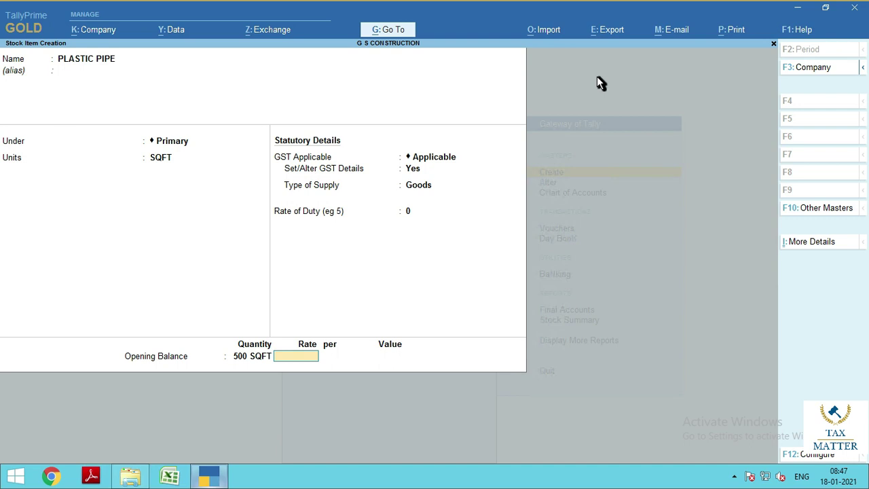
text(3)
key(Return)
key(Return)
key(Return)
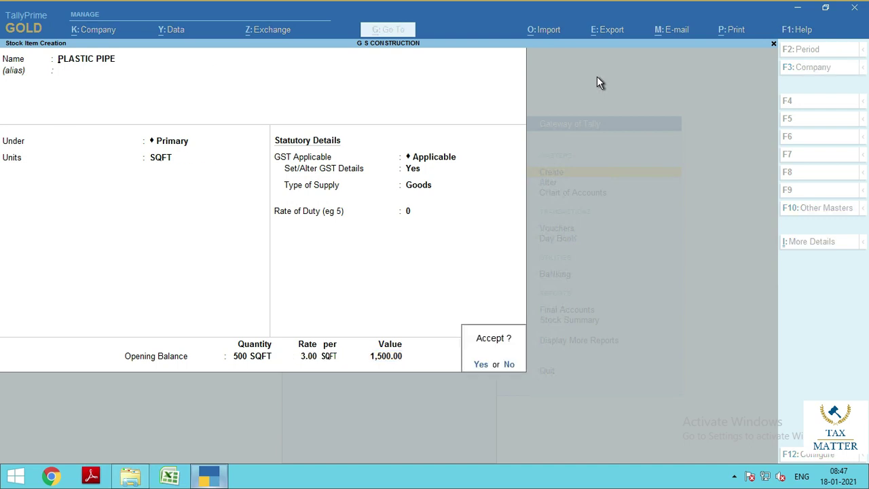
key(Return)
key(Escape)
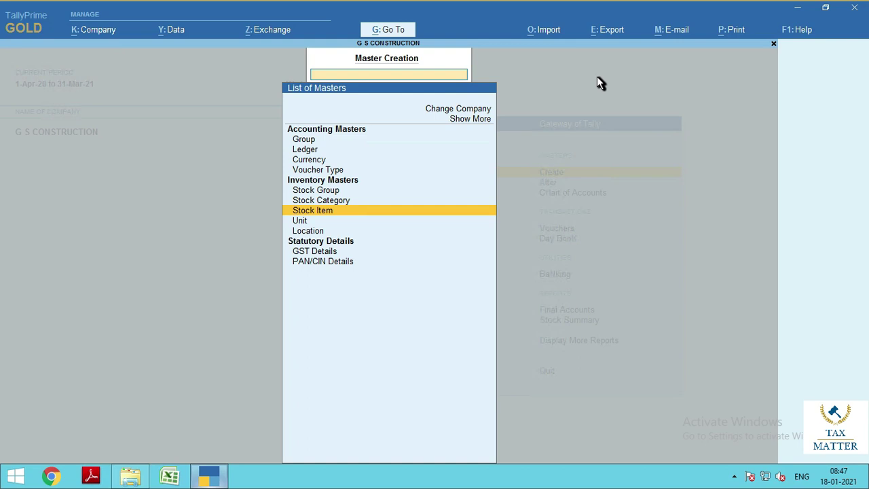
key(Escape)
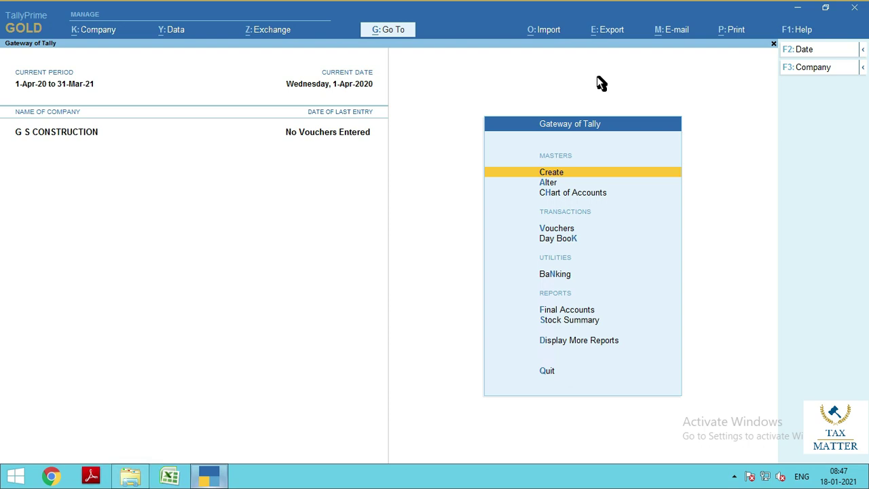
Start a sales voucher with the customer's ledger as party, skipping dispatch and party details
key(v)
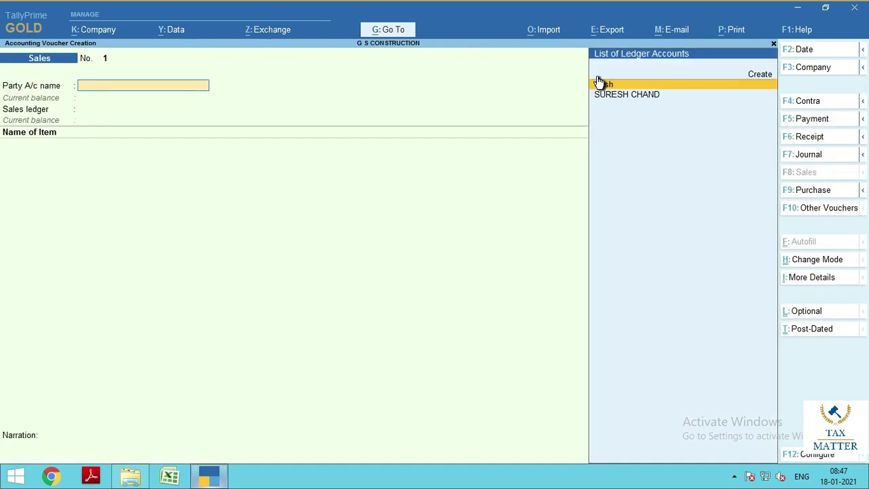
key(Down)
key(Return)
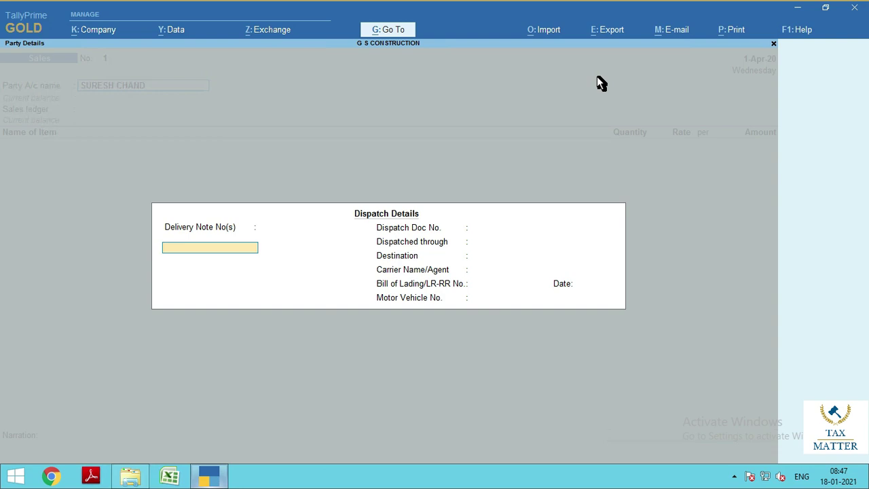
key(BackSpace)
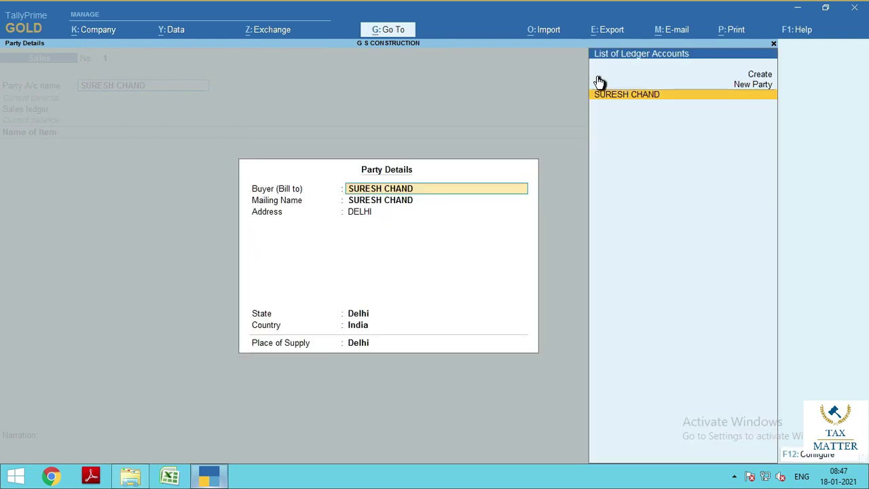
key(Return)
key(Return)
key(Return)
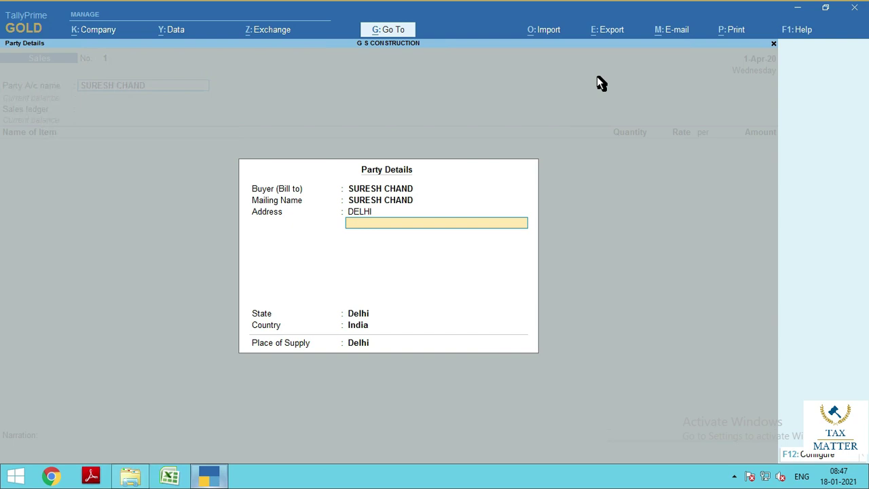
key(Return)
key(Return)
key(Return)
key(Return)
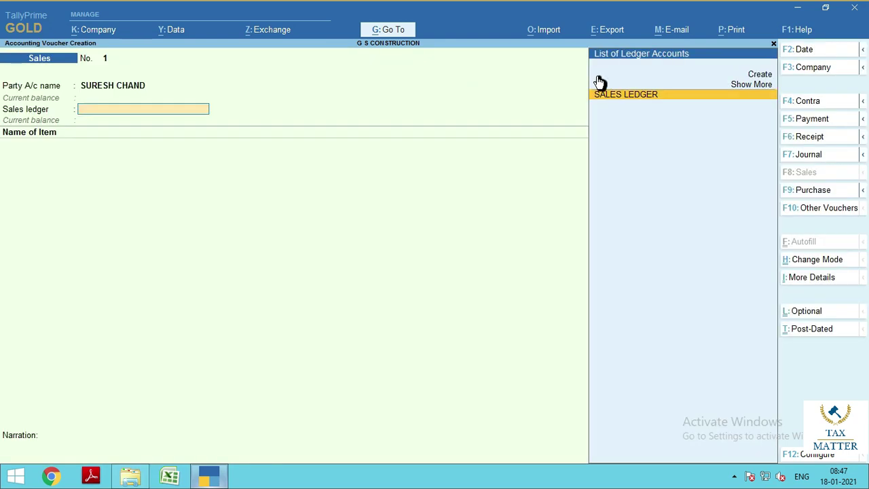
Select SALES LEDGER as the sales ledger with the Sales Taxable classification
key(Return)
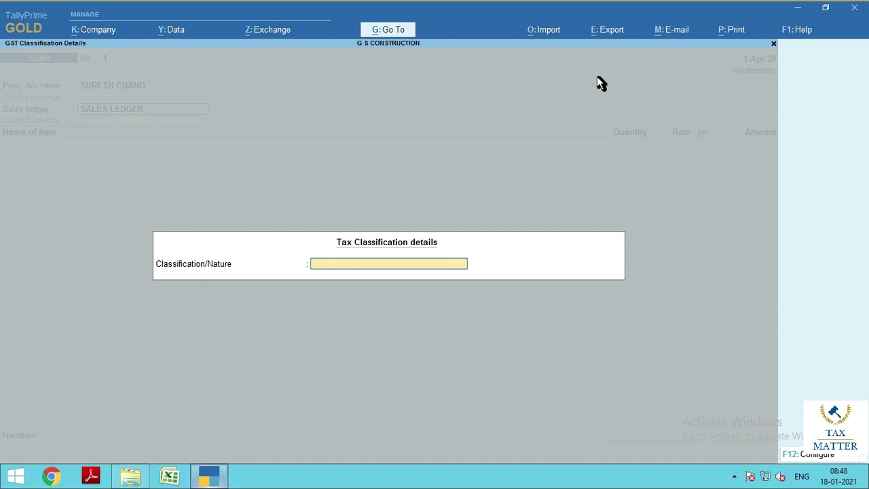
text(SALES)
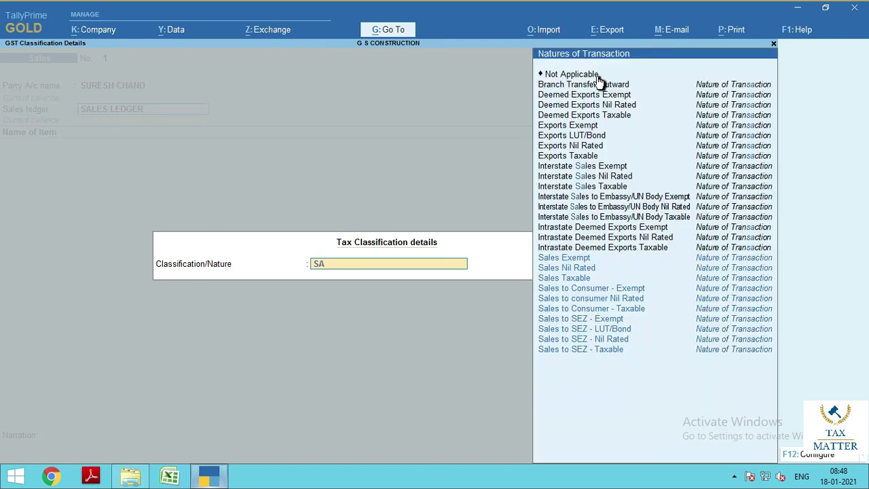
key(Down)
key(Down)
key(Down)
key(Down)
key(Down)
key(Down)
key(Down)
key(Down)
key(Down)
key(Down)
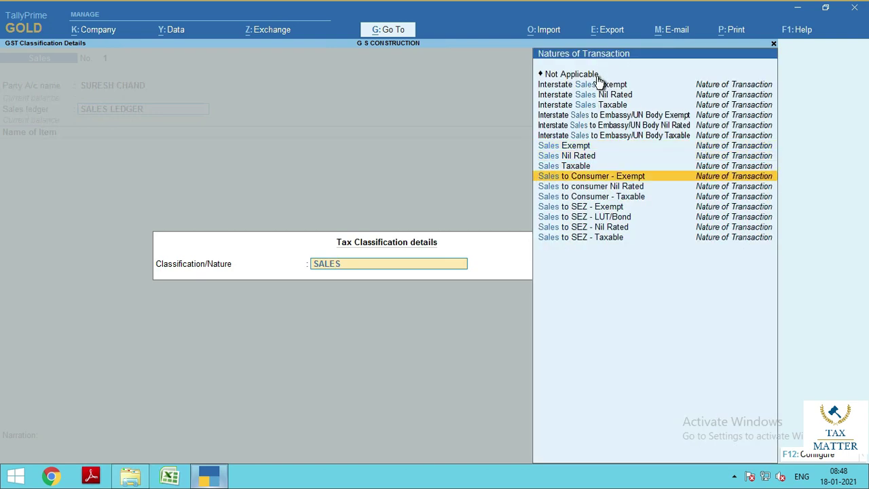
key(Up)
key(Return)
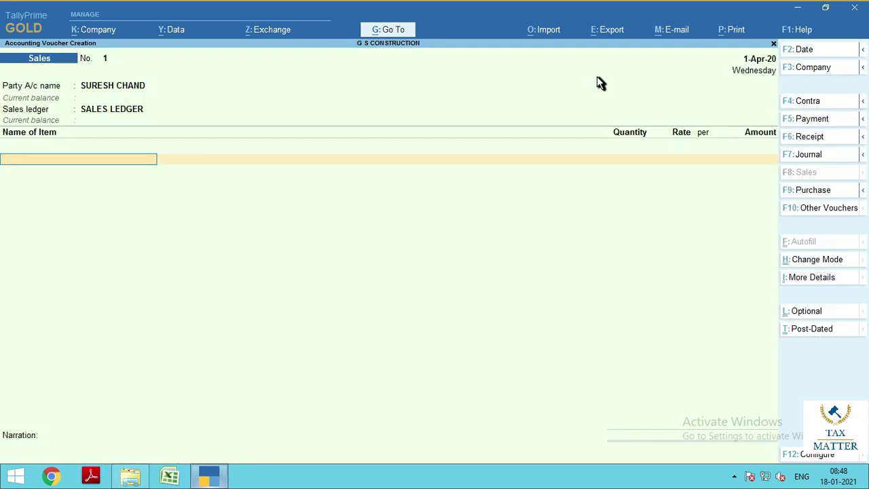
Bill 100 bags of CEMENT at 350 and 5,000 BRICKS at 5
text(CEM)
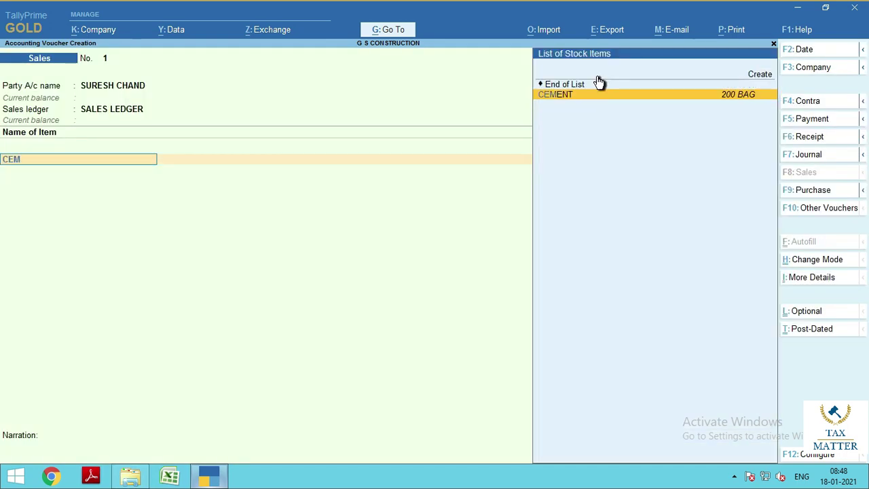
key(Return)
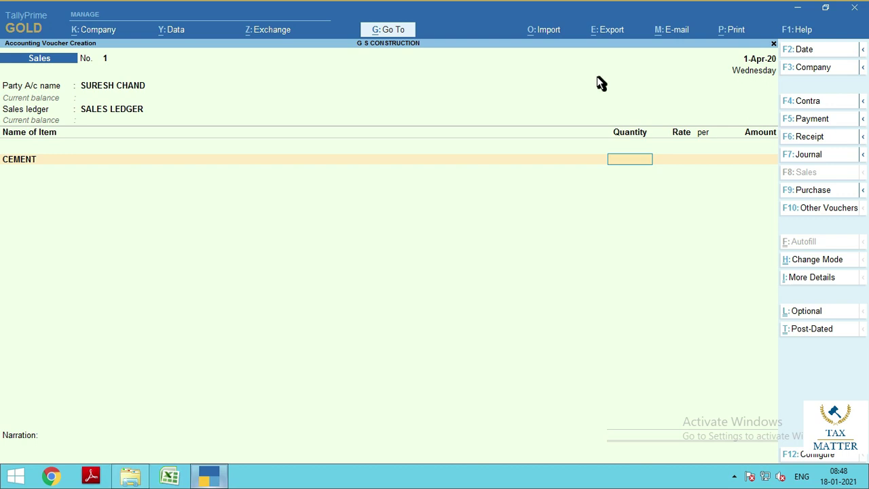
text(100)
key(Return)
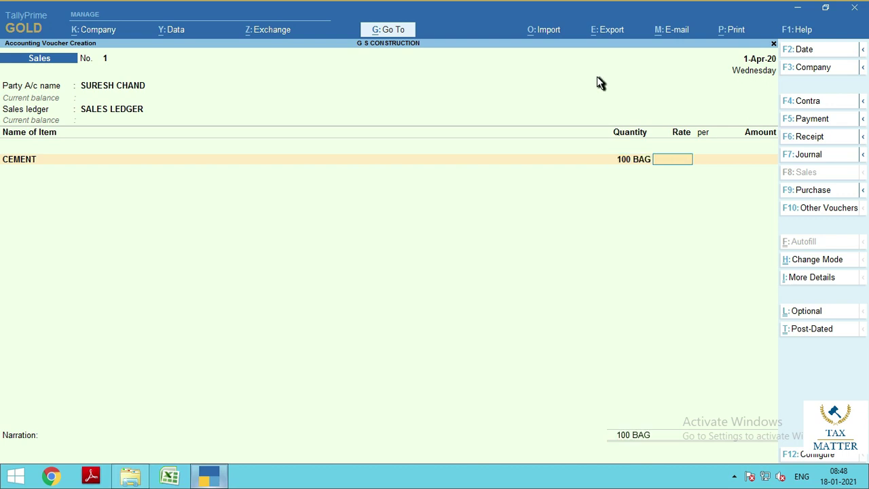
text(350)
key(Return)
key(Return)
key(Return)
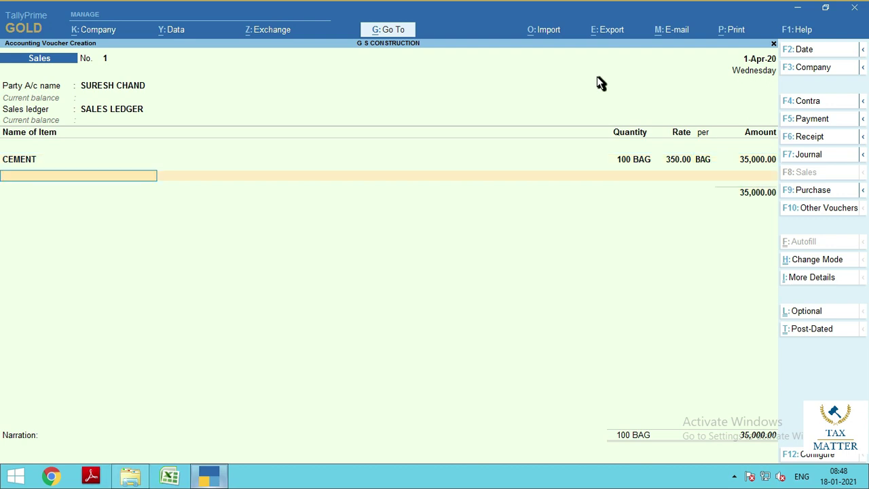
text(BRICK)
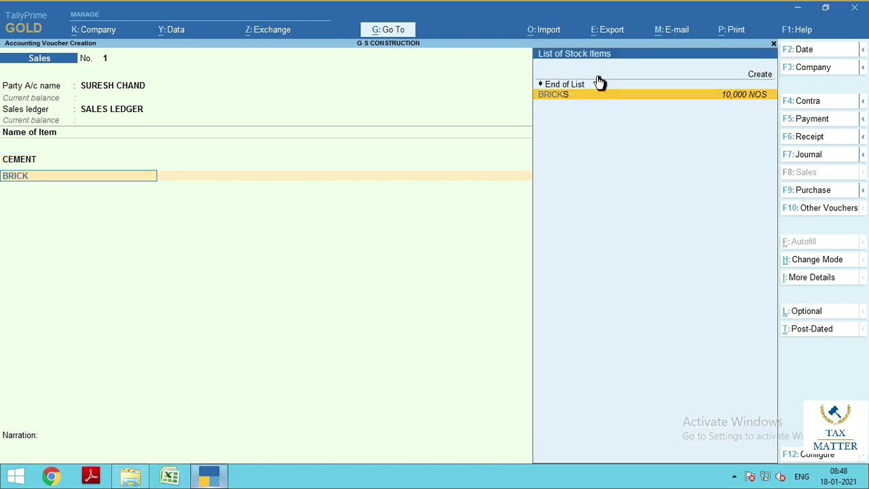
key(Return)
text(5000)
key(Return)
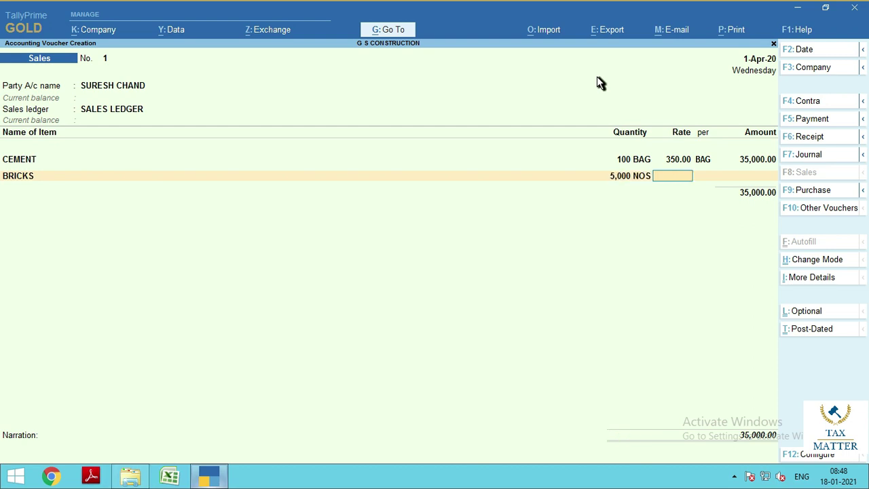
text(5)
key(Return)
Add CGST and SGST ledgers of 5,525.00 each, bringing the total to 71,050.00
key(Return)
key(Return)
key(Return)
text(CGST)
key(Return)
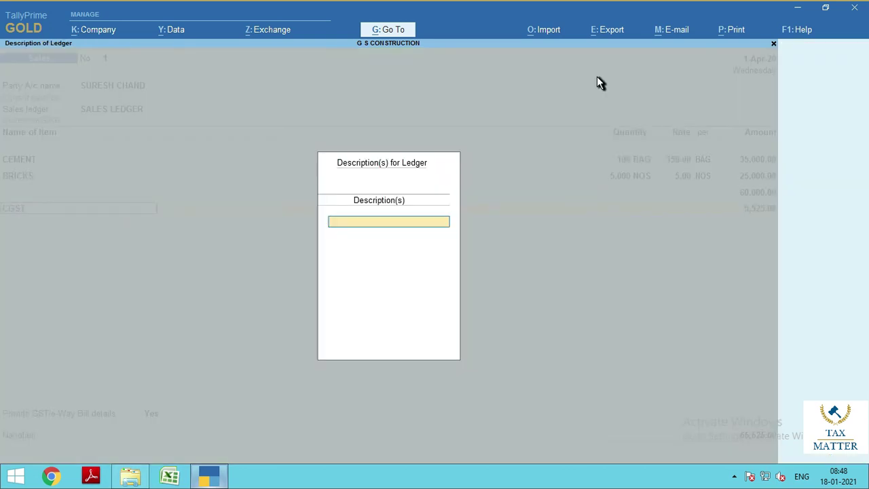
key(Return)
key(Return)
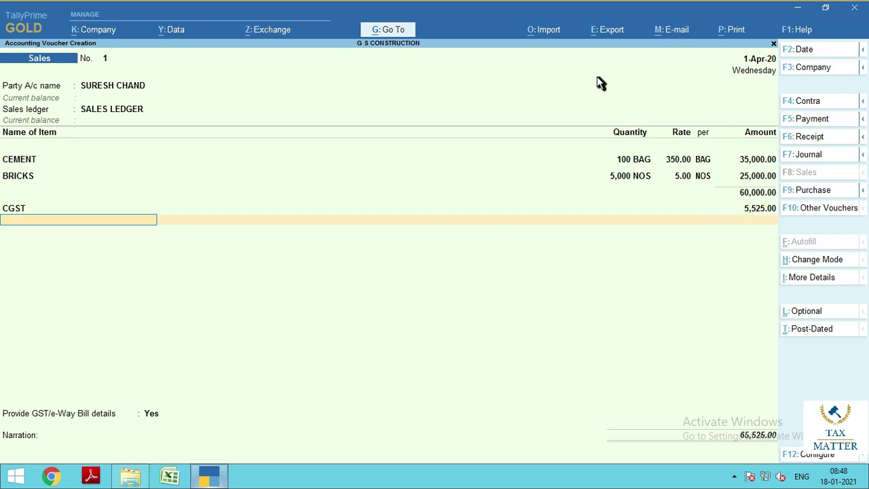
text(SGST)
key(Return)
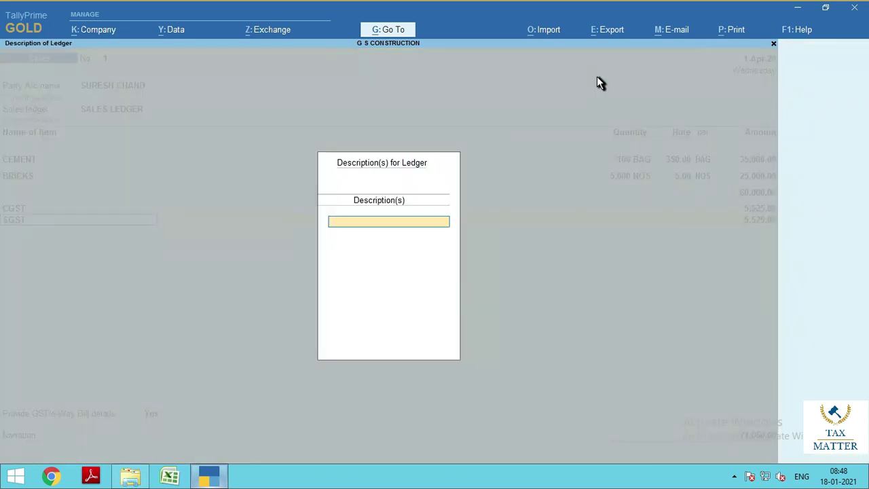
key(Return)
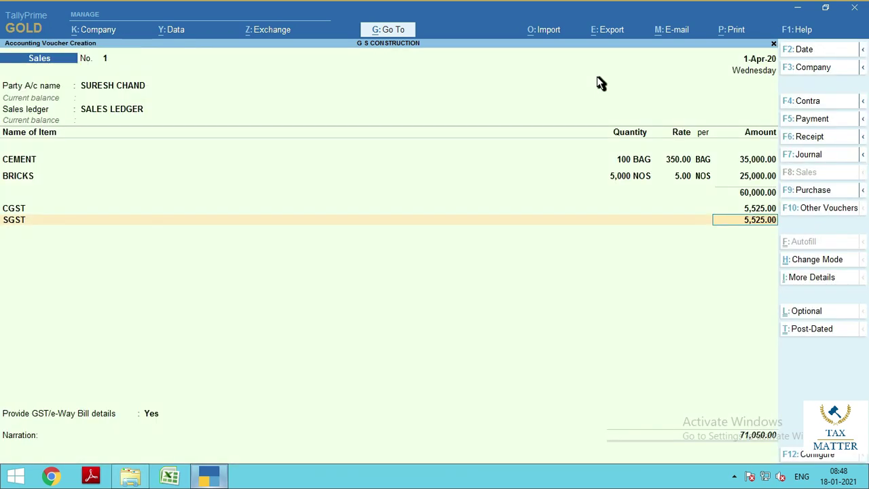
key(Up)
key(Down)
key(Up)
key(Return)
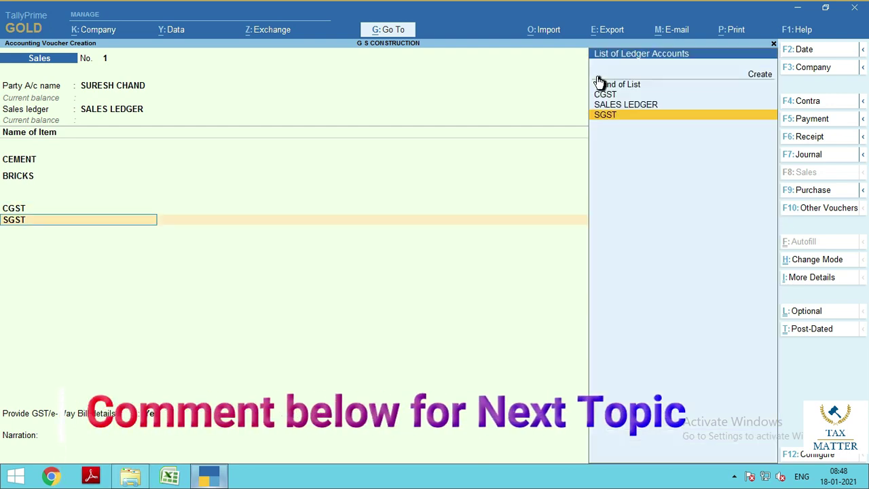
key(Return)
key(Return)
key(Return)
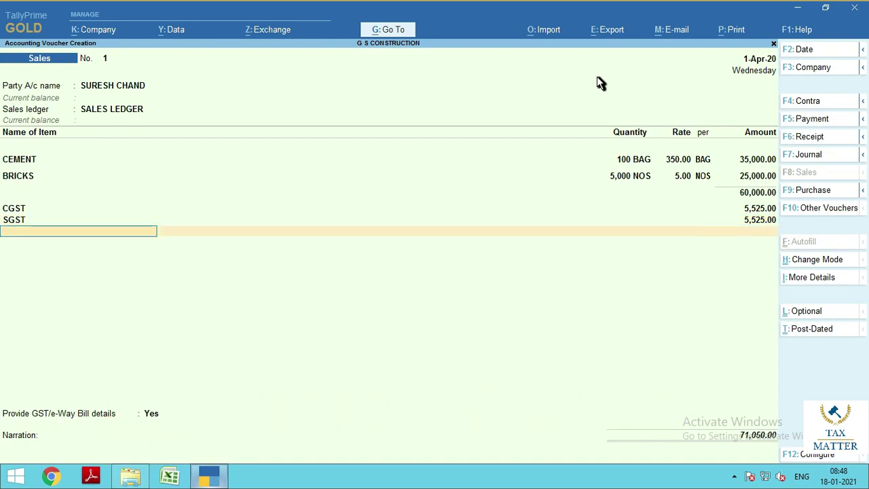
key(Return)
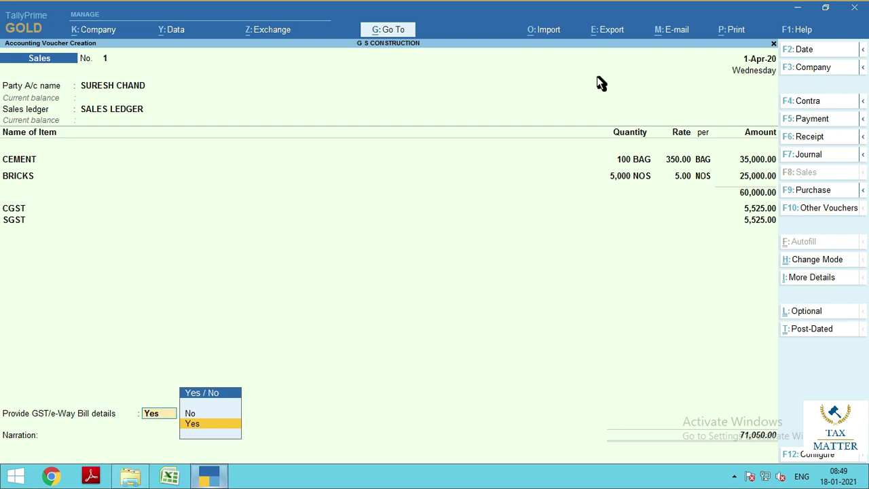
Complete the e-way bill details and save voucher No. 1, then discard blank voucher No. 2
key(Return)
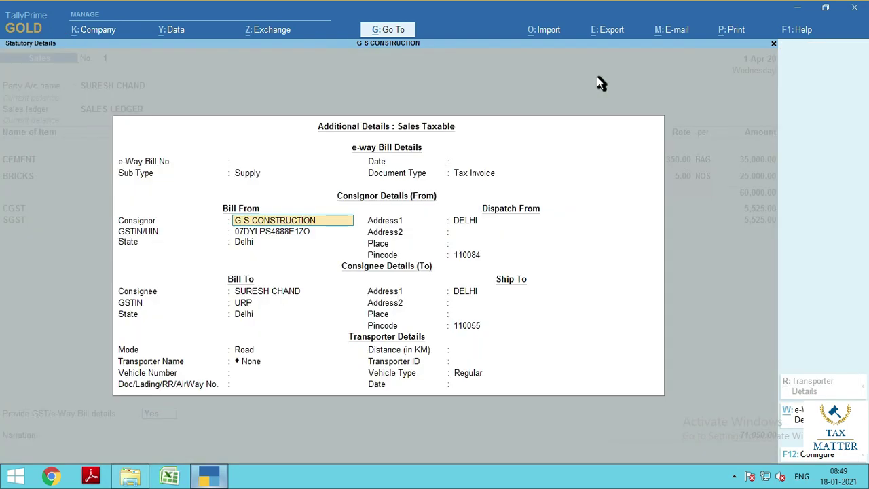
key(ctrl)
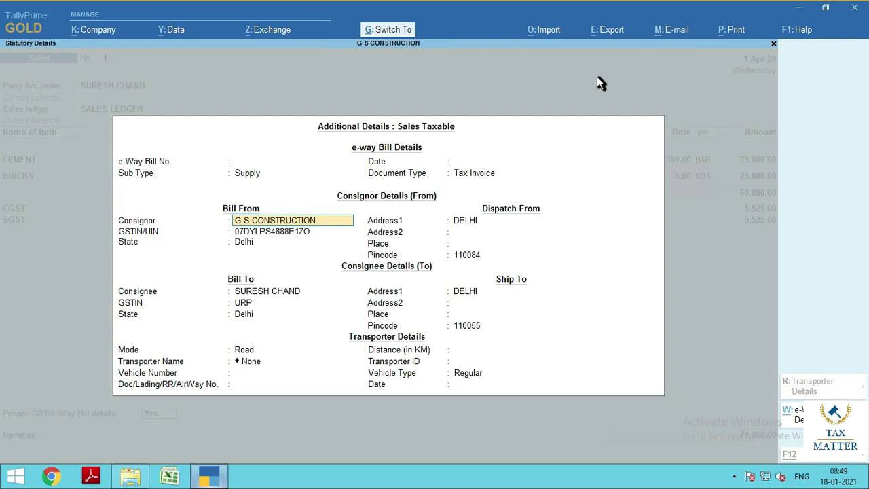
key(ctrl+a)
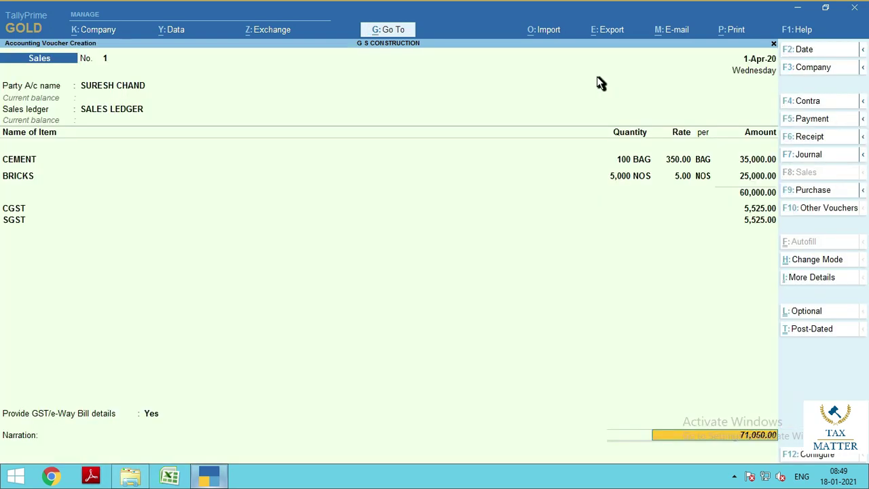
key(Return)
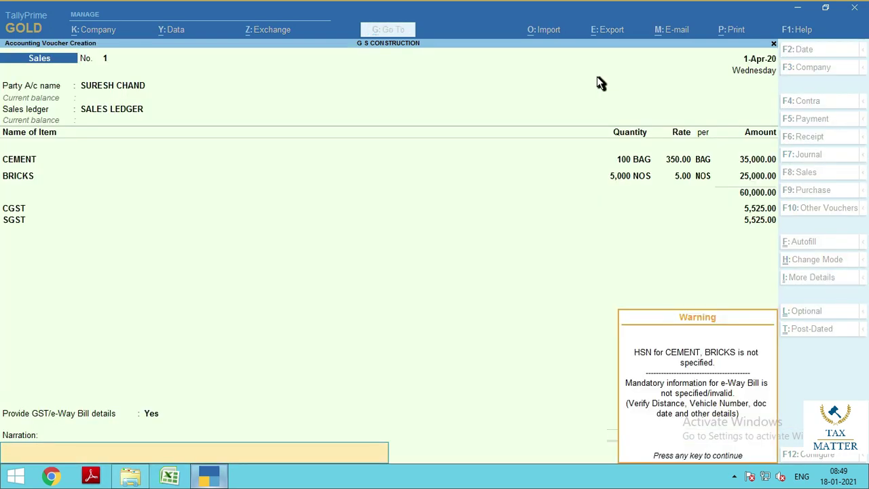
key(Return)
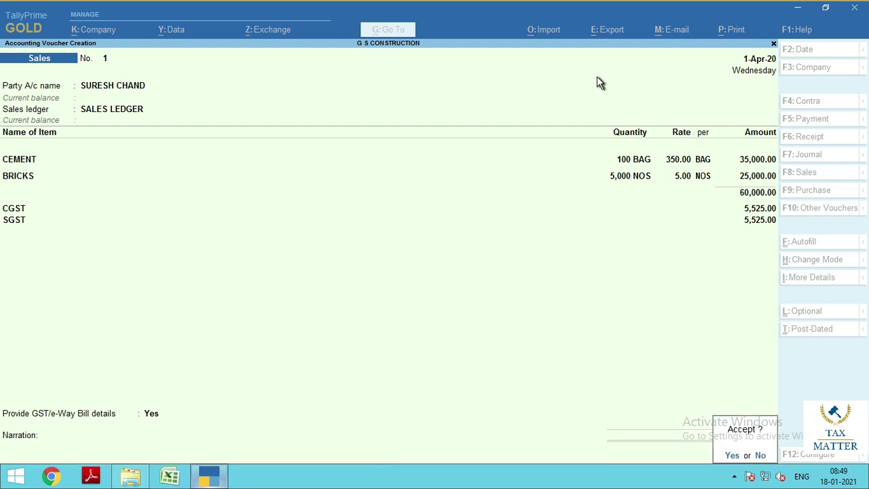
key(Return)
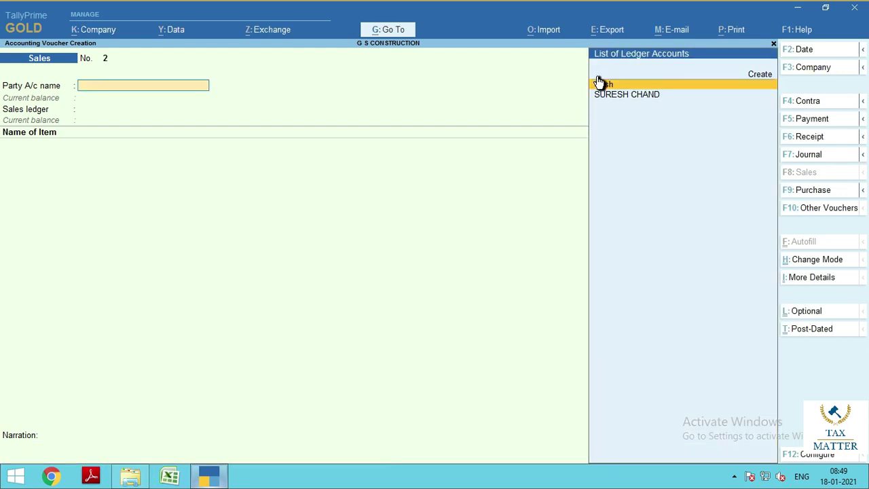
key(Escape)
key(Return)
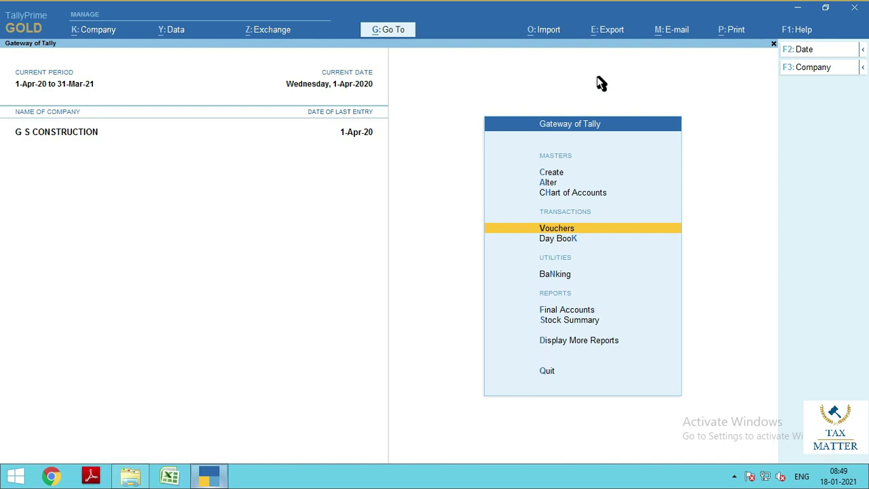
Open voucher No. 1 from the April Sales Register and its current-voucher Tax Invoice print settings
key(d)
key(a)
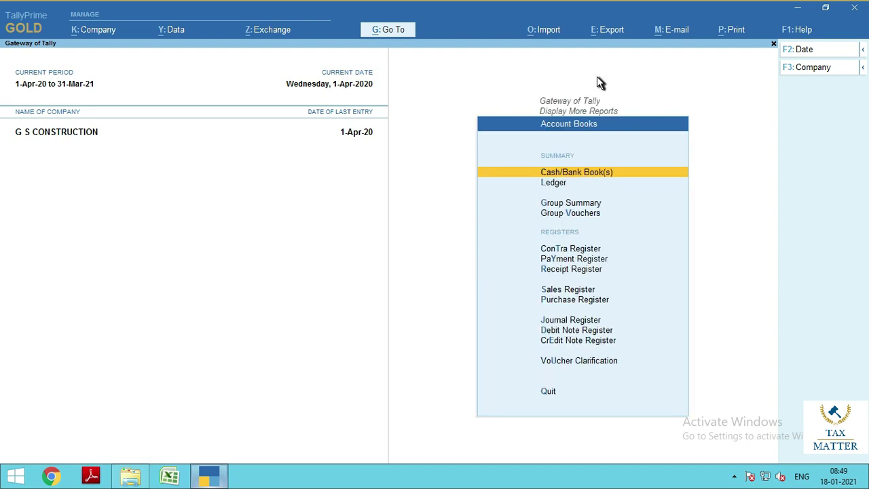
key(s)
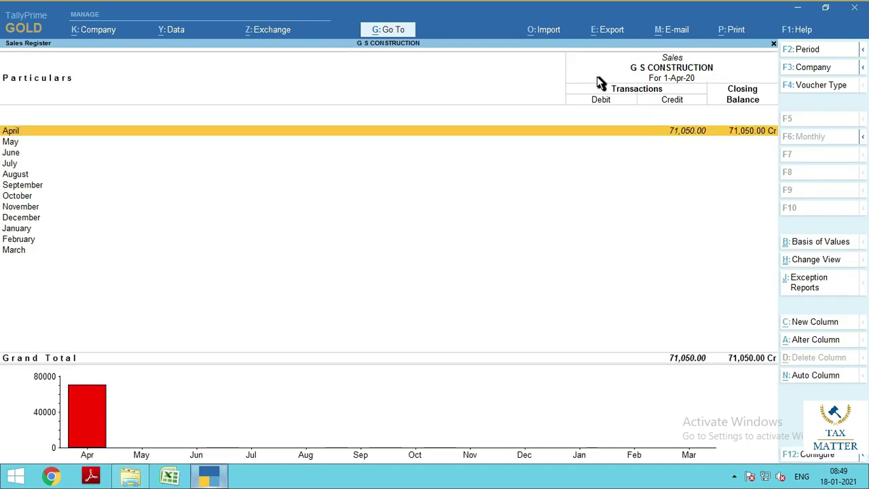
key(Return)
key(Return)
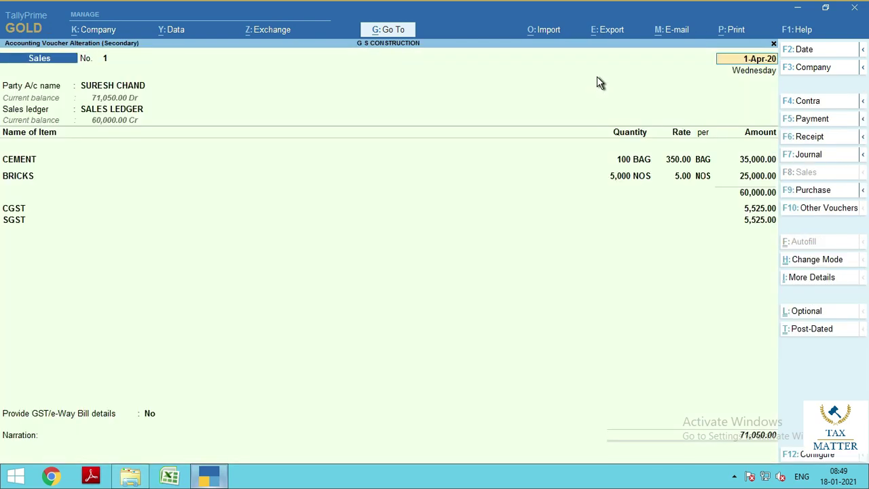
key(alt)
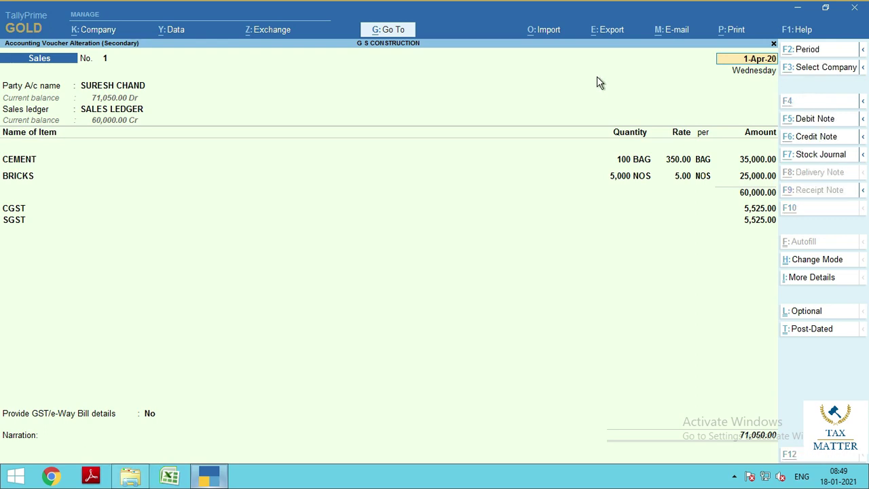
key(alt+p)
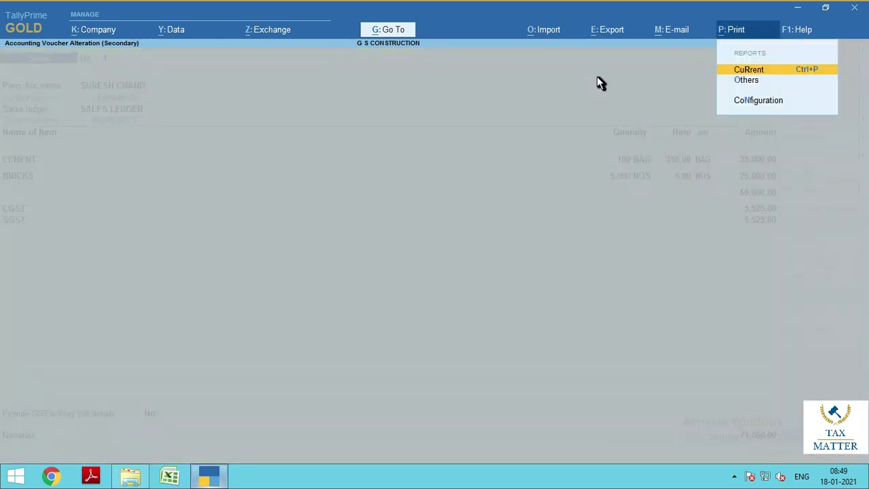
key(Return)
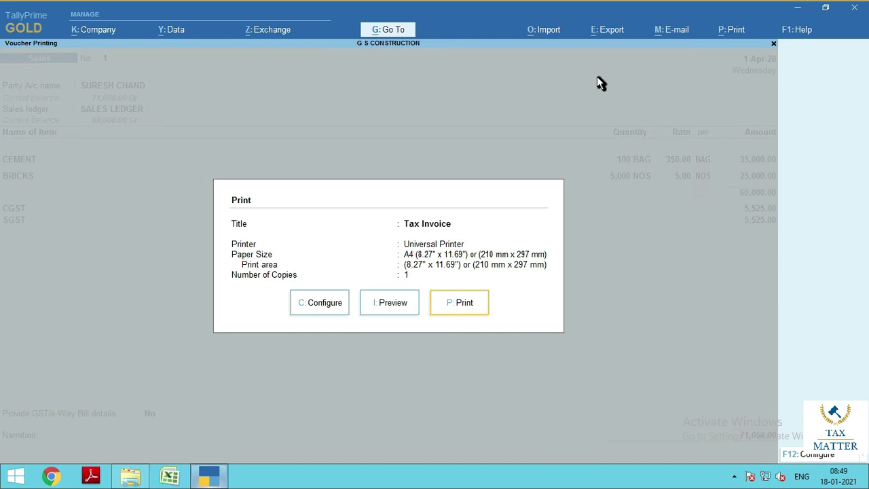
Review the enlarged Tax Invoice preview of 71,050.00 with 11,050.00 tax, then close it
key(i)
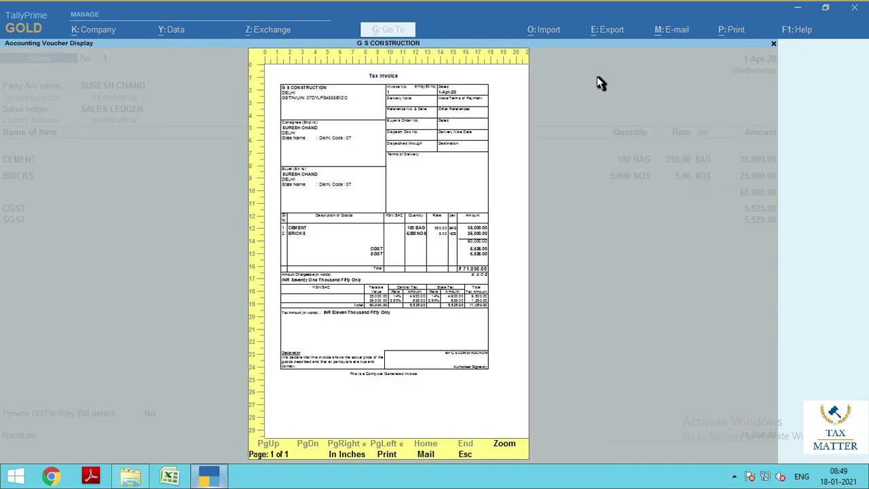
key(Return)
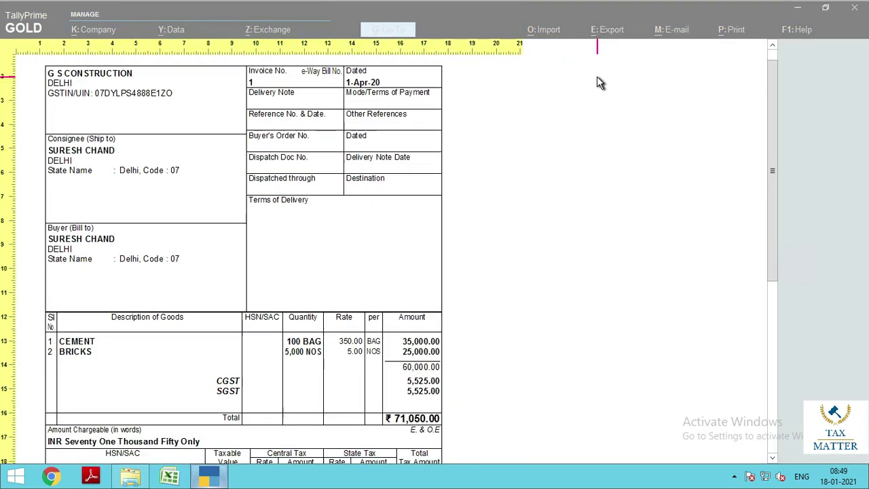
scroll(597, 77, down, 3)
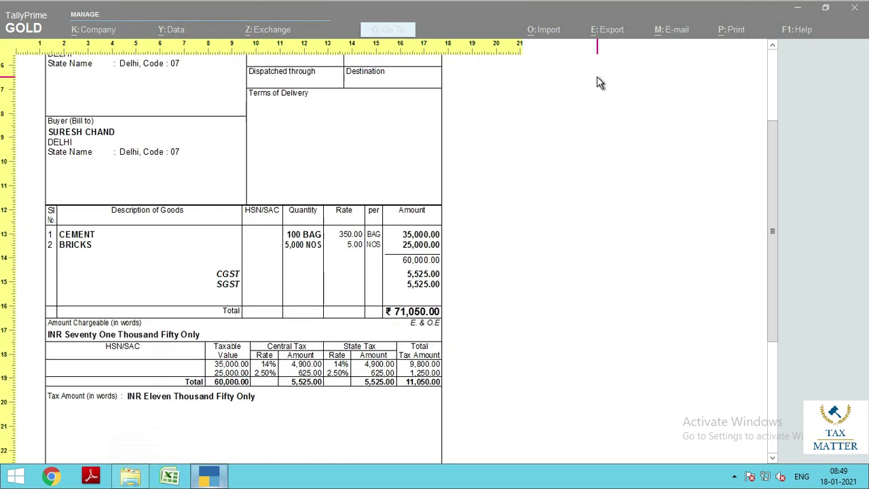
scroll(597, 77, down, 2)
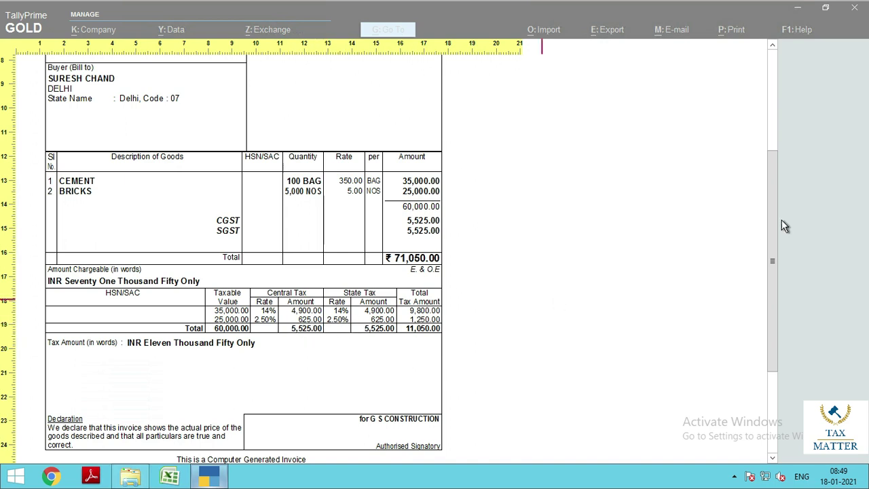
drag(772, 201, 775, 223)
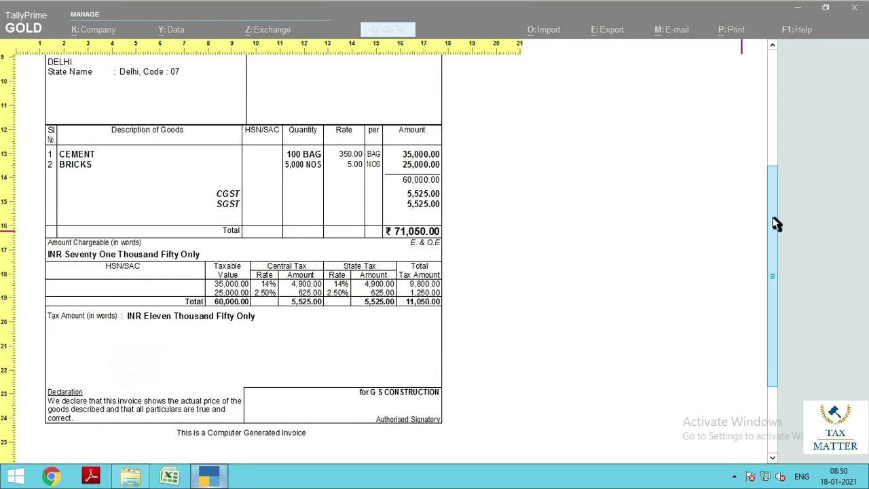
key(alt+z)
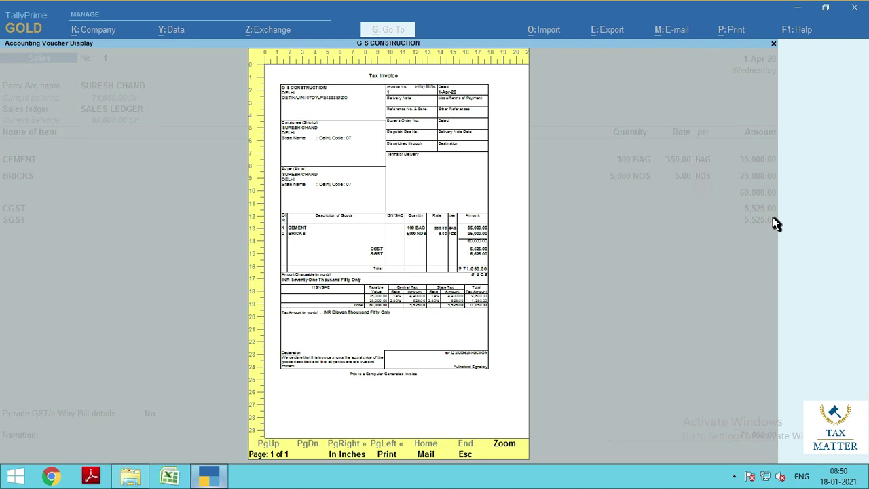
key(Escape)
Quit voucher No. 1 unchanged and back out through Sales Register and Account Books to Gateway
key(Escape)
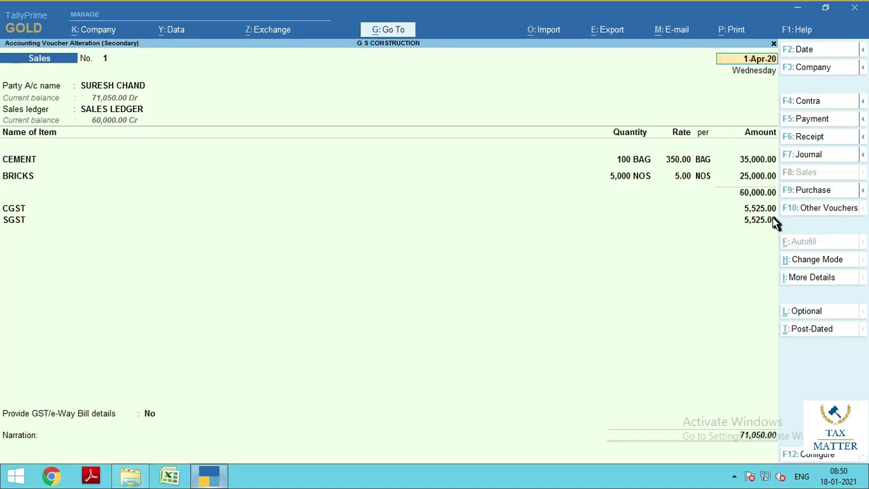
key(Escape)
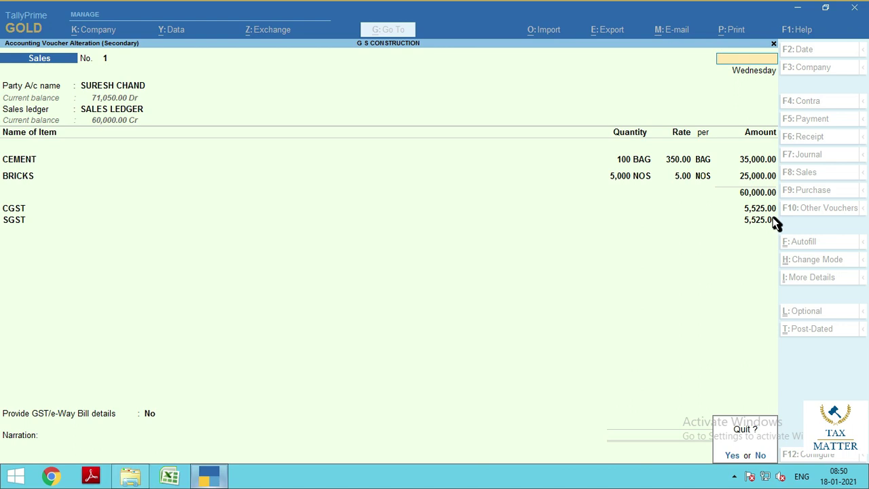
key(y)
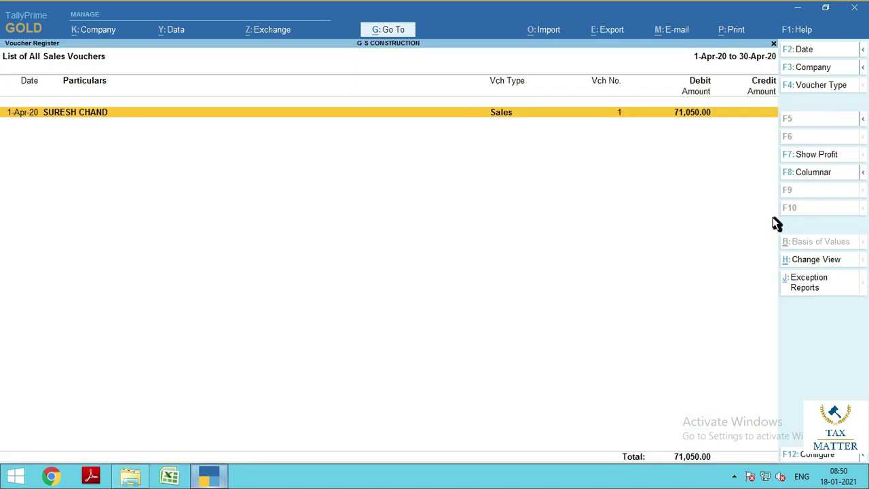
key(Escape)
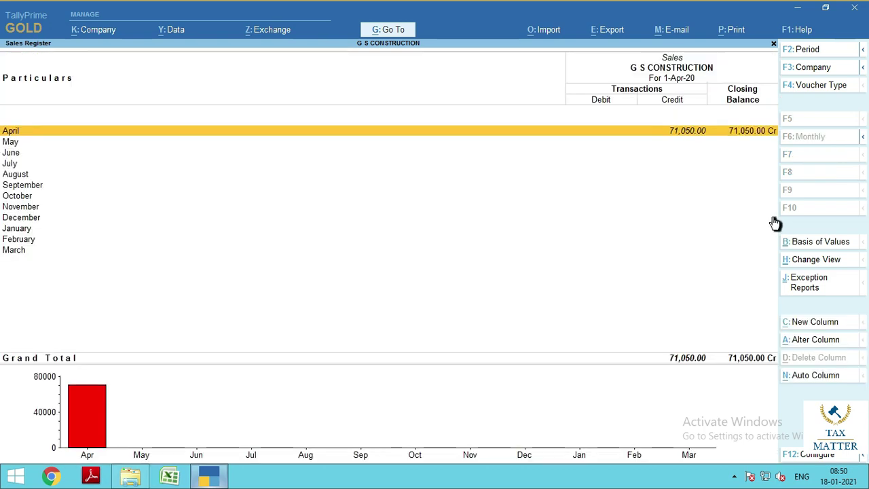
key(Escape)
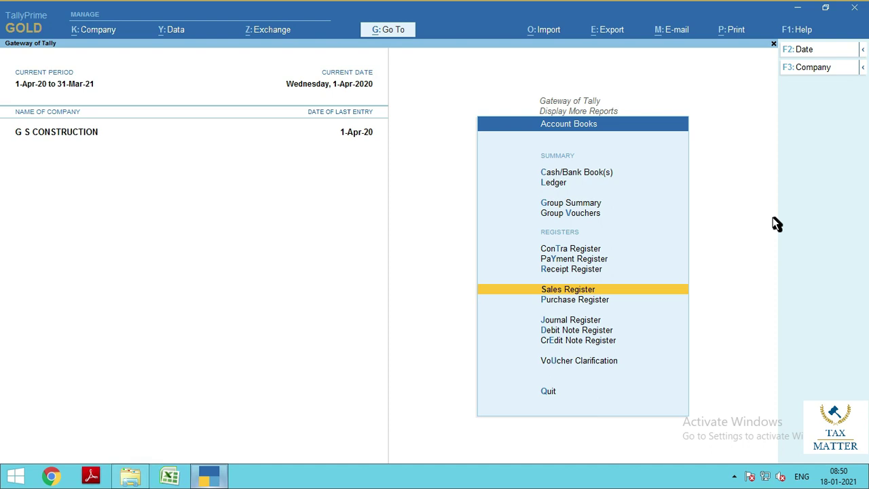
key(Escape)
key(Escape)
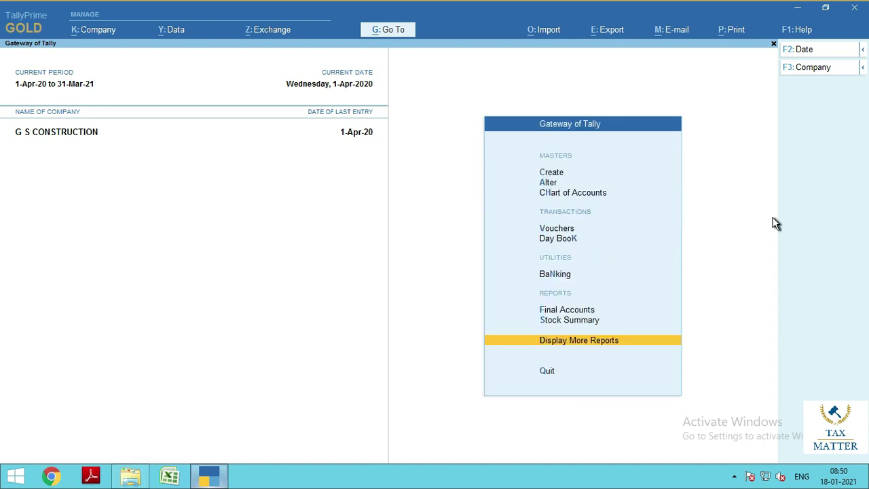
Start sales voucher No. 2 for the customer's ledger using SALES LEDGER, classified Sales Taxable
key(v)
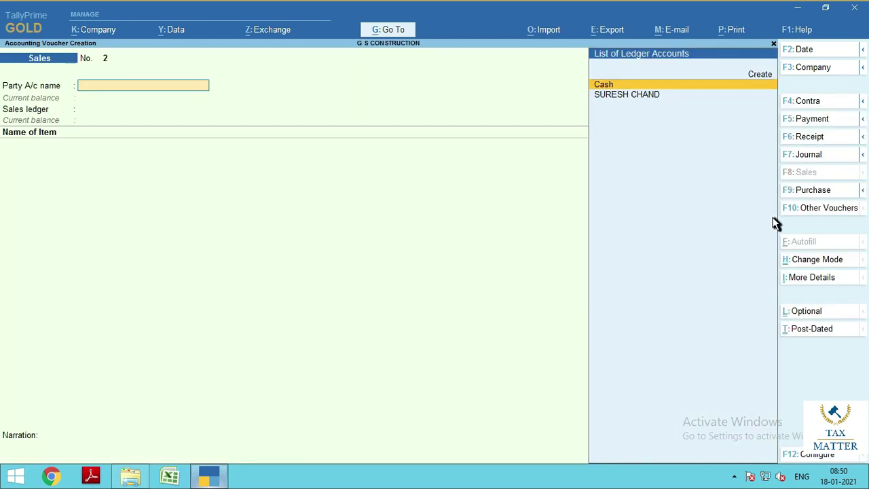
key(Down)
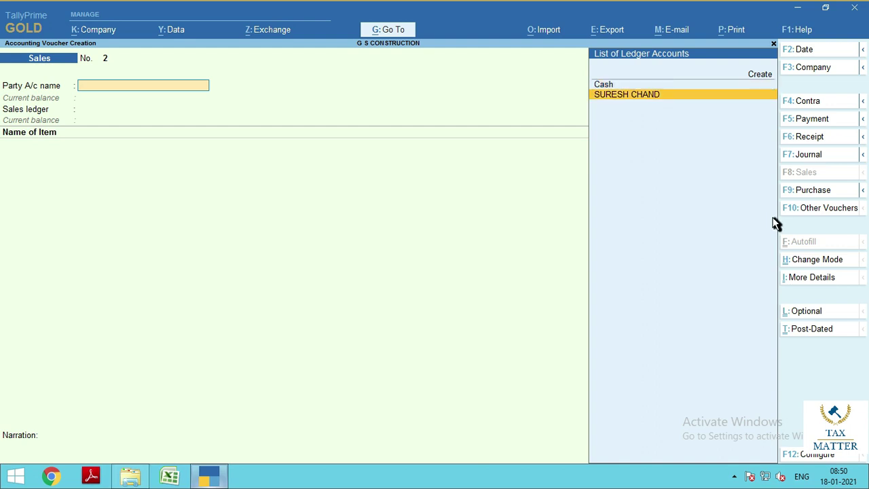
key(Return)
key(ctrl)
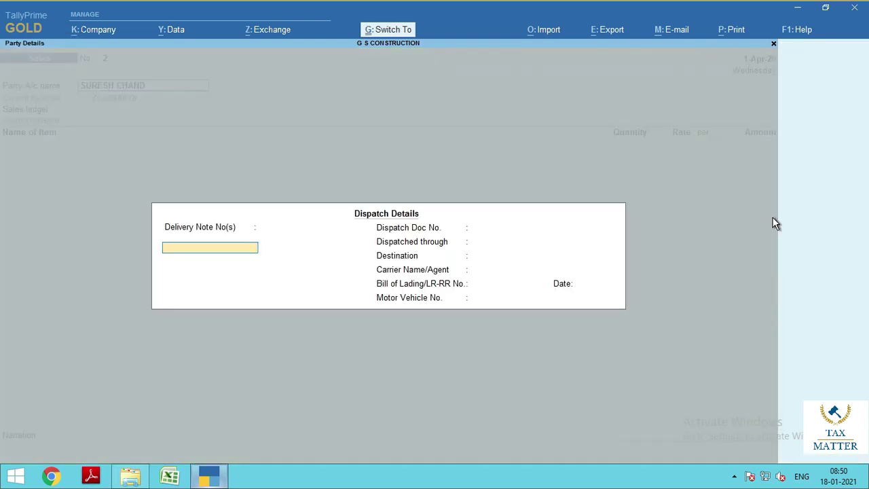
key(ctrl+a)
key(ctrl)
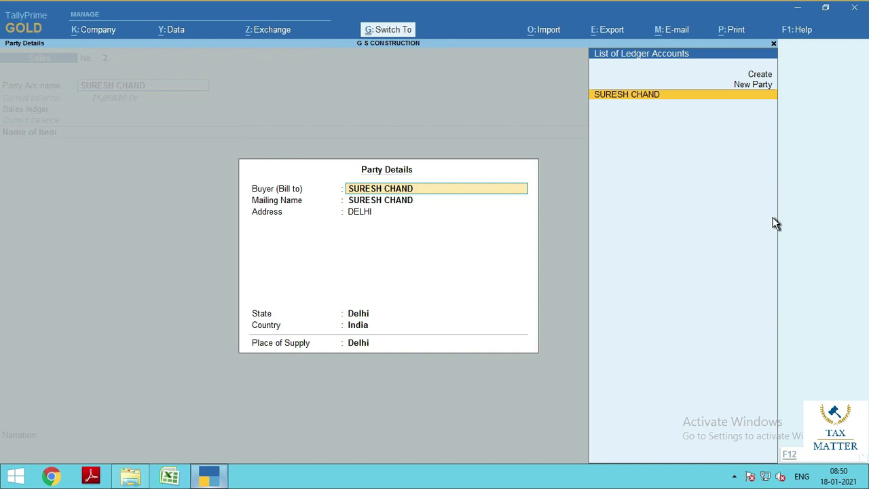
key(ctrl+a)
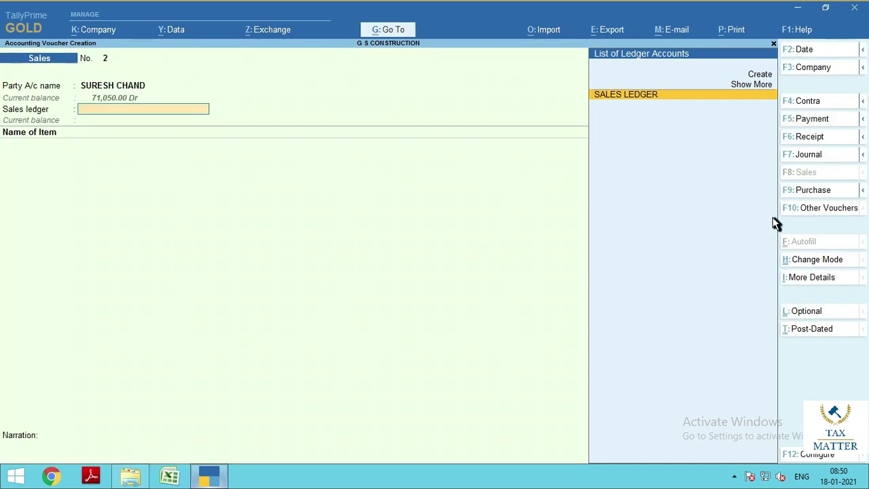
key(Return)
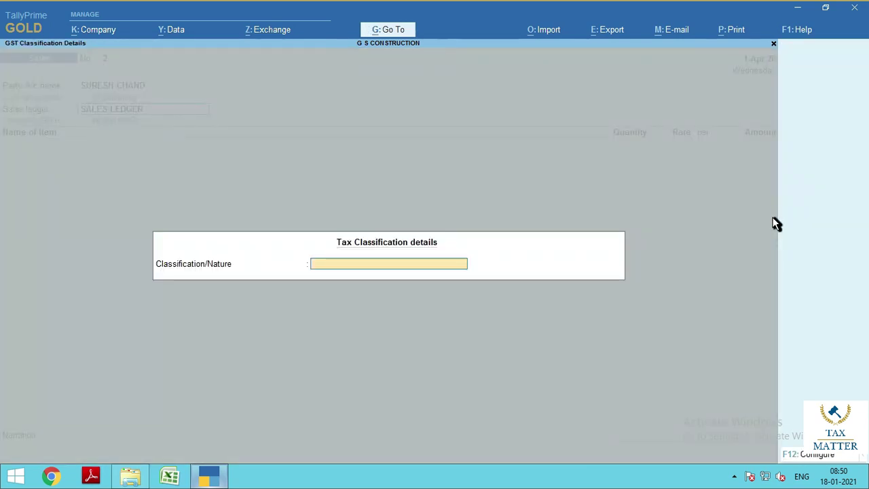
text(SALES)
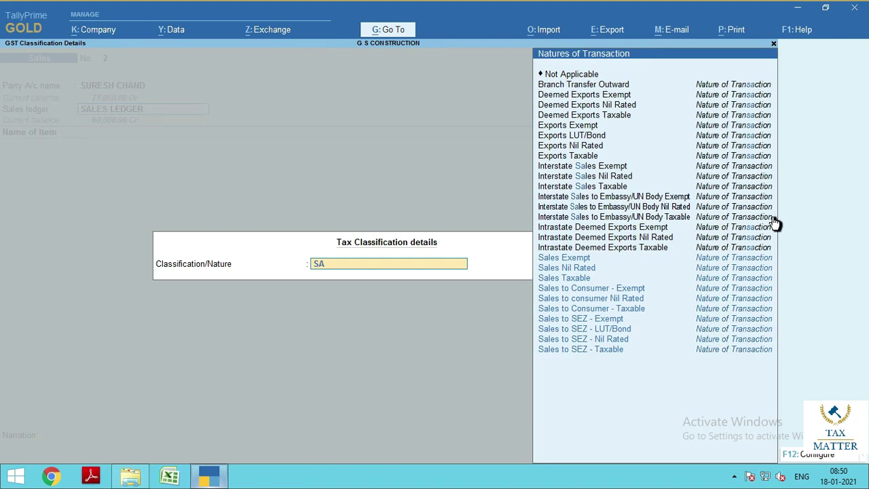
key(Down)
key(Down)
key(Down)
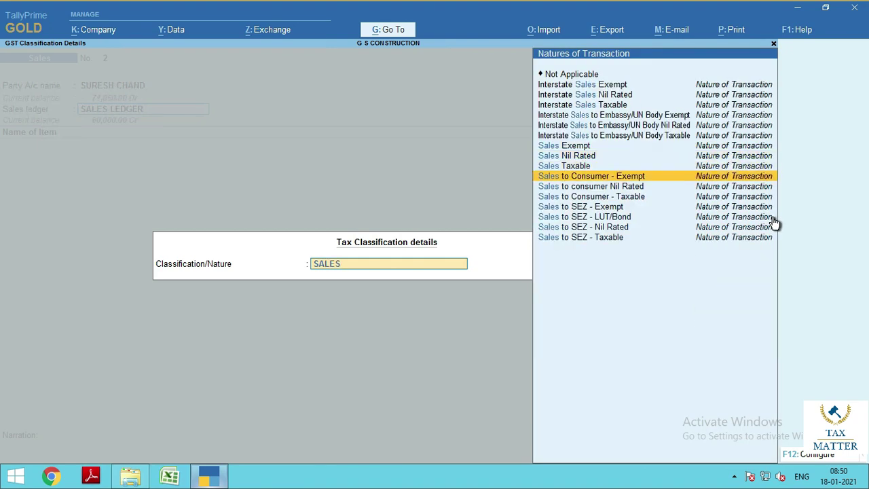
key(Up)
key(Return)
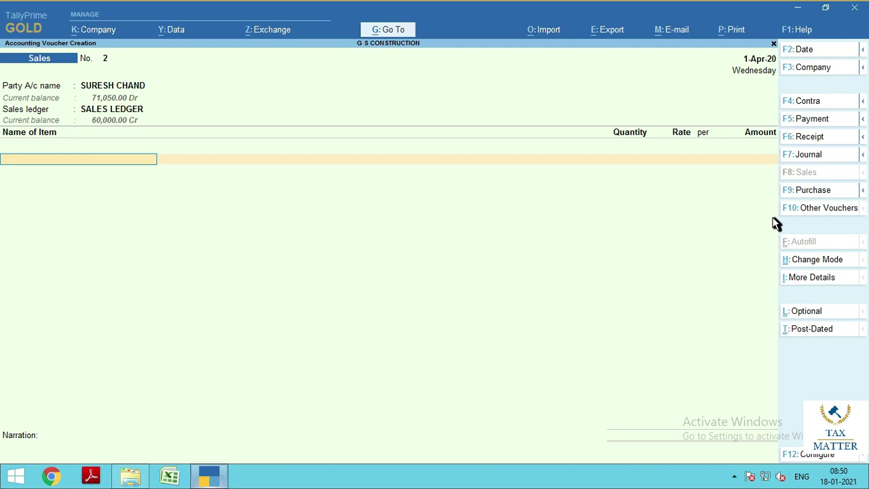
Bill 20 SQFT of PLASTIC PIPE at 5 and 3,000 BRICKS at 10
text(PIPE)
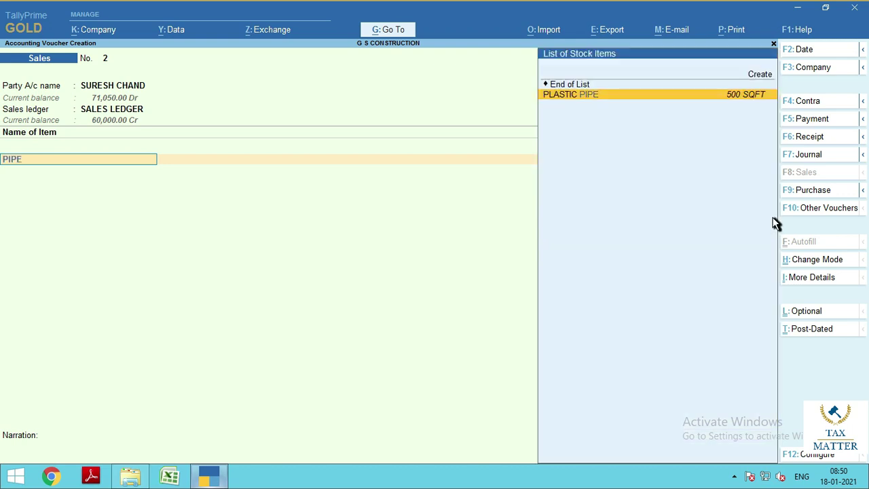
key(Return)
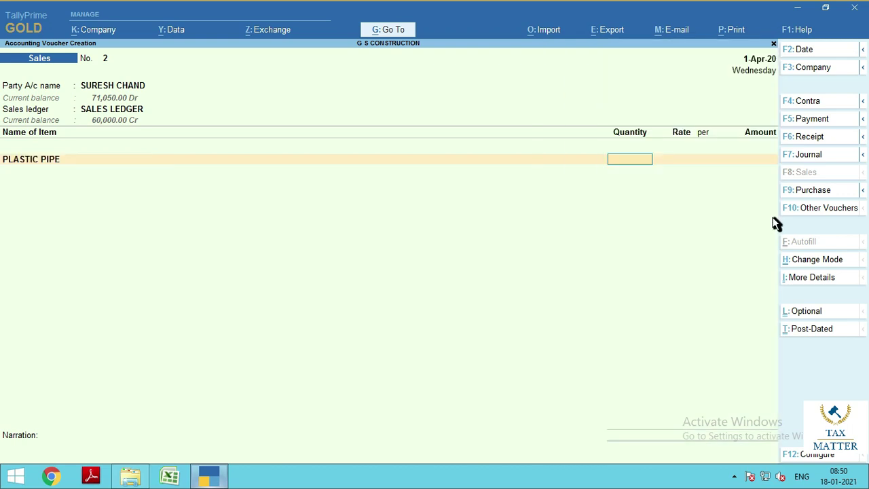
text(20)
key(Return)
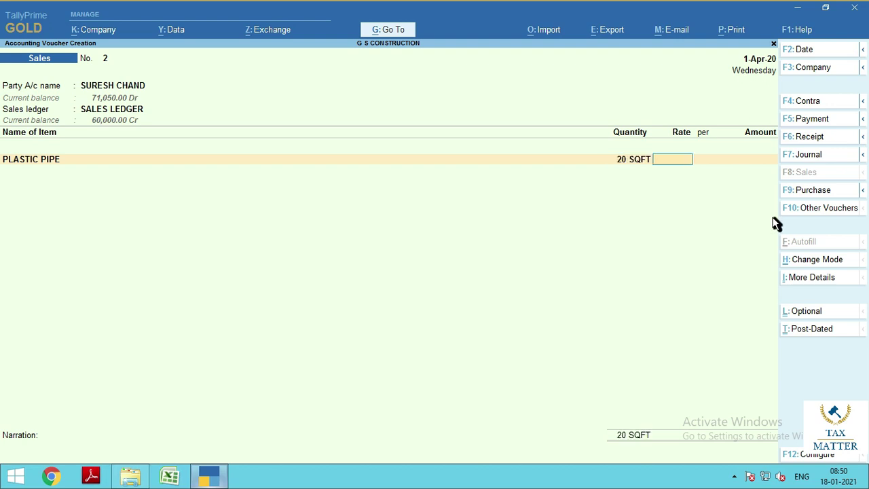
text(5)
key(Return)
key(Return)
key(Return)
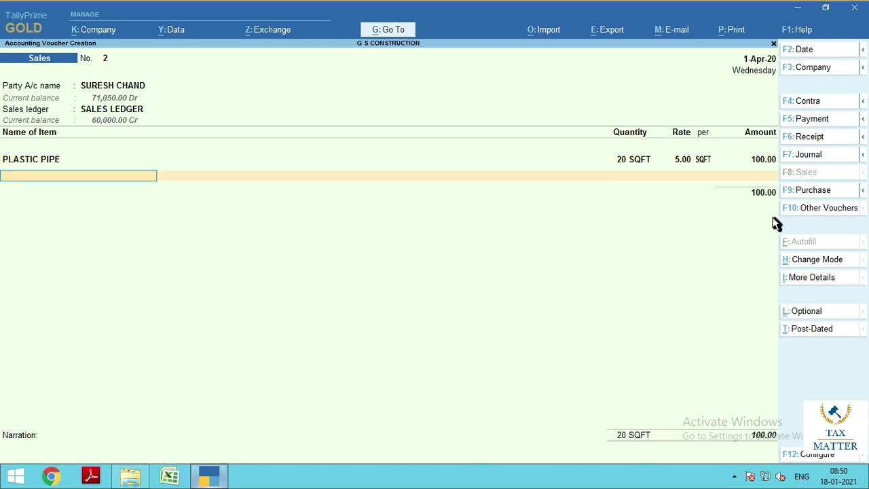
text(BRICKS)
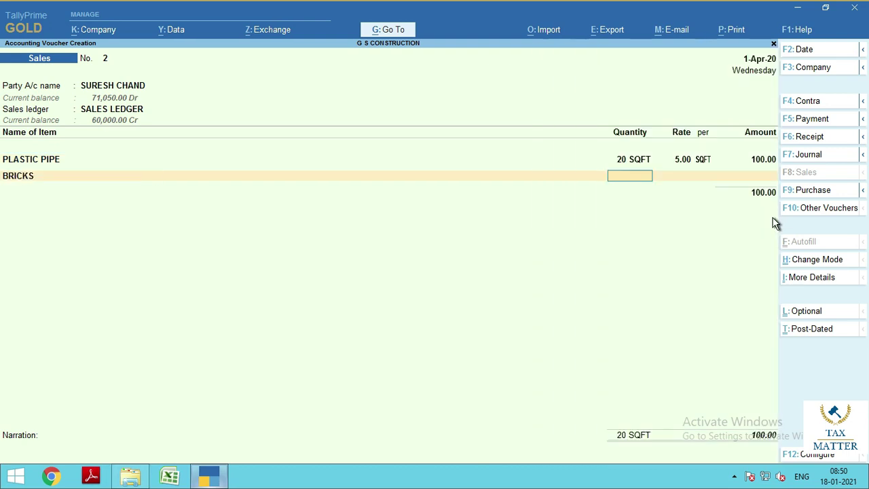
key(Return)
text(3000)
key(Return)
text(10)
key(Return)
key(Return)
key(Return)
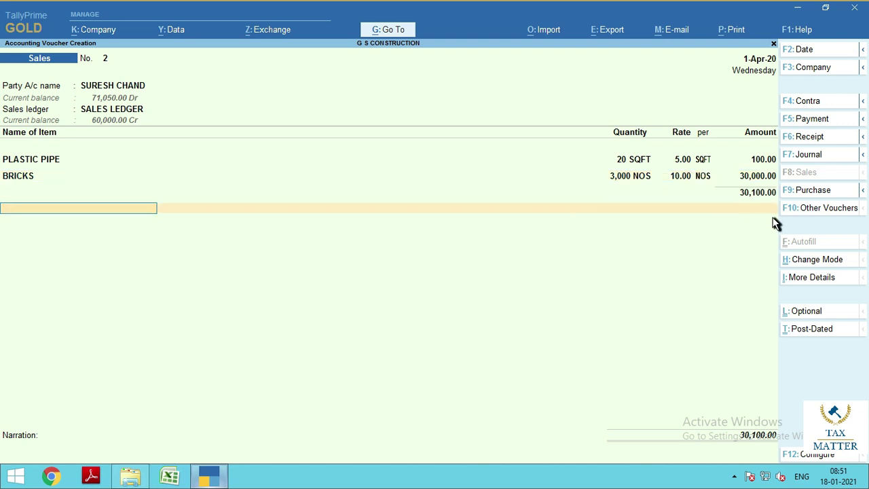
Add CGST and SGST ledgers of 756.00 each, totalling 31,612.00
text(CG)
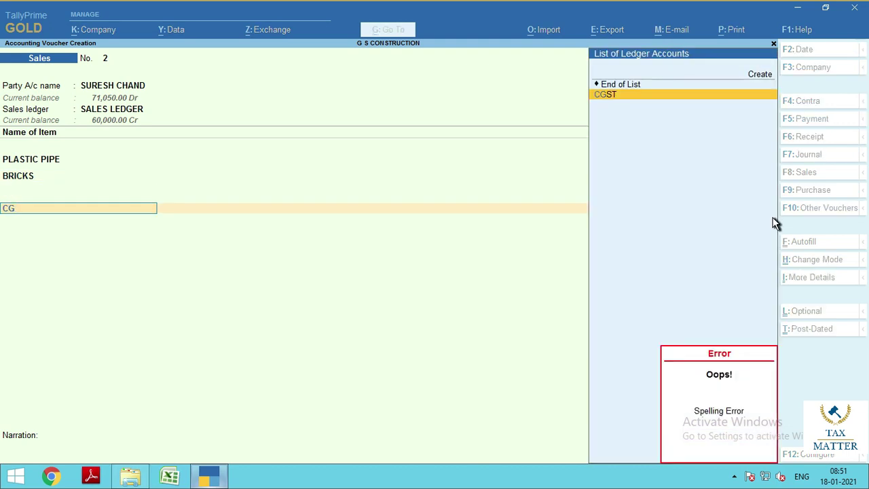
key(Return)
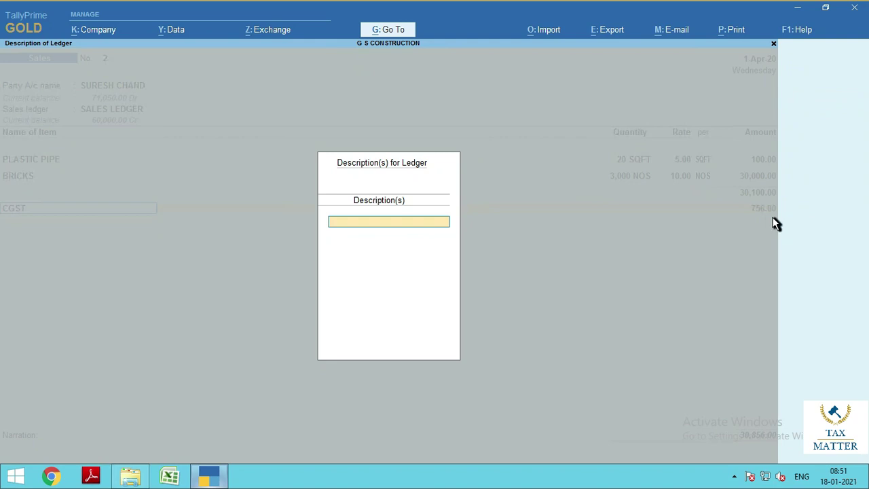
key(Return)
key(Return)
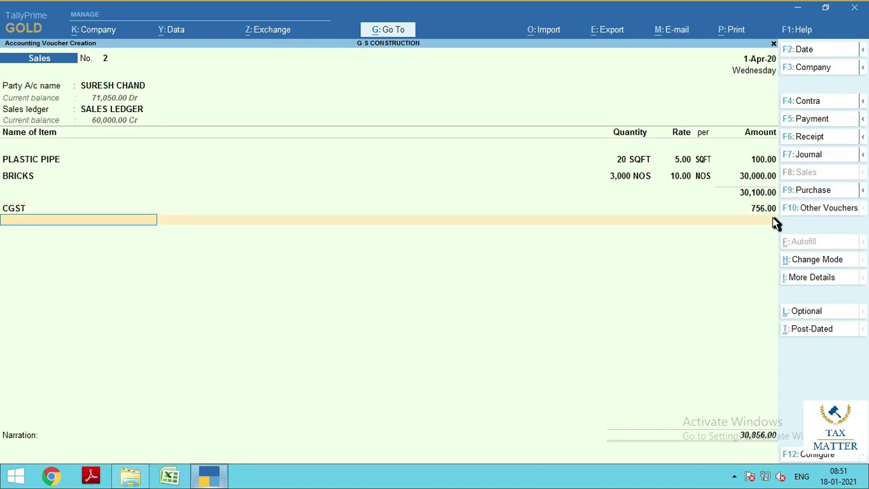
text(SGST)
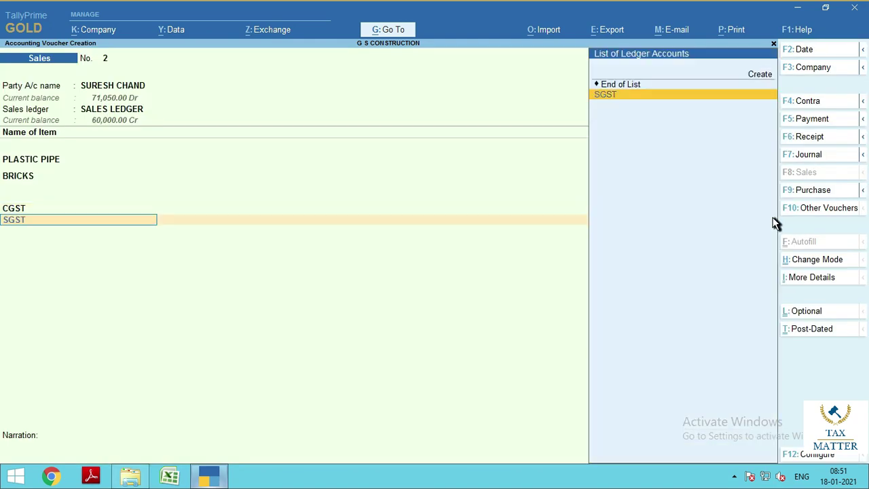
key(Return)
key(Return)
key(Return)
key(Return)
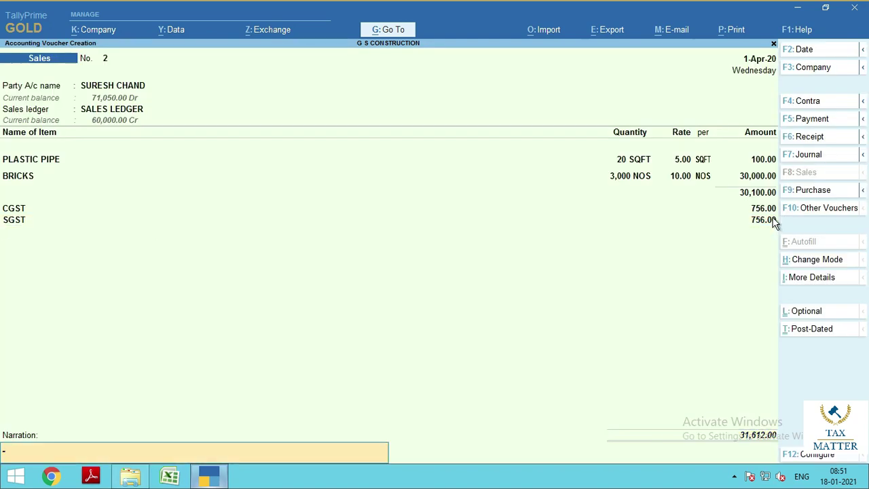
key(Return)
key(Return)
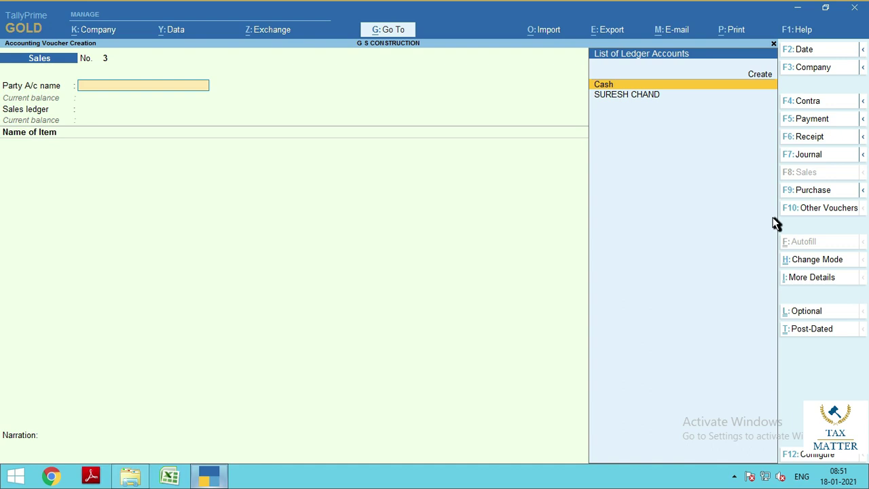
Open sales voucher No. 2 from the April Sales Register
key(Escape)
key(Escape)
key(Escape)
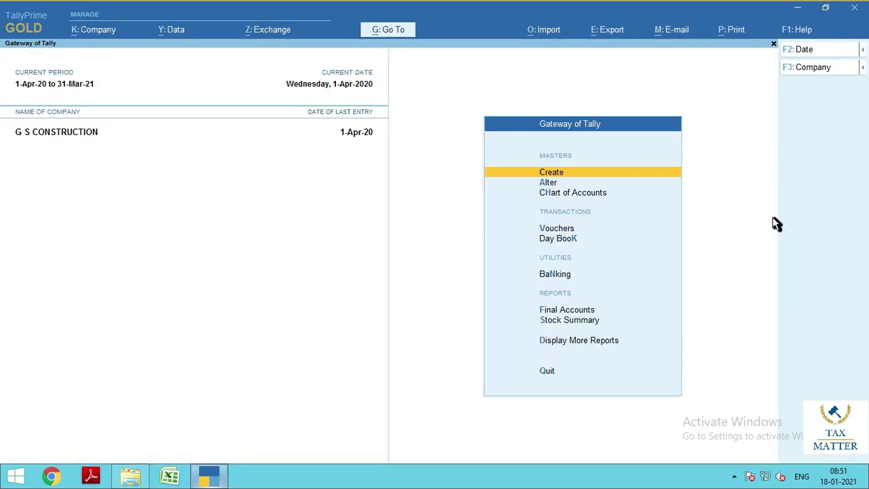
key(d)
key(a)
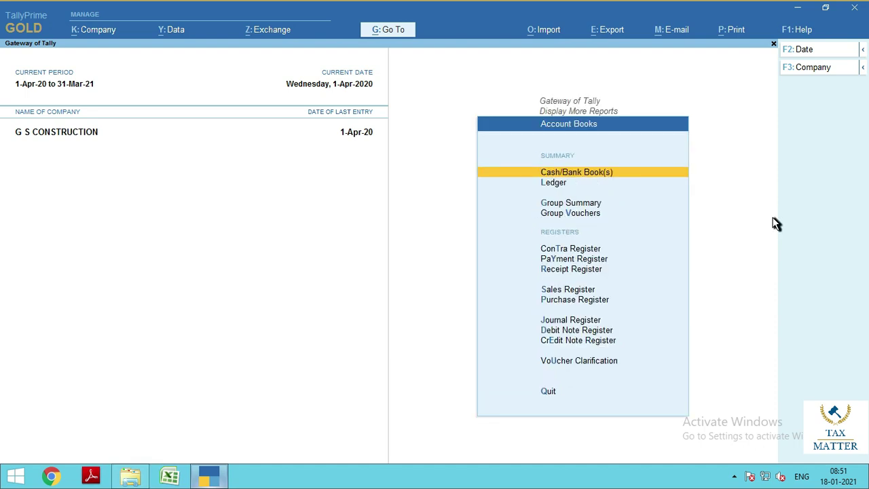
key(s)
key(Return)
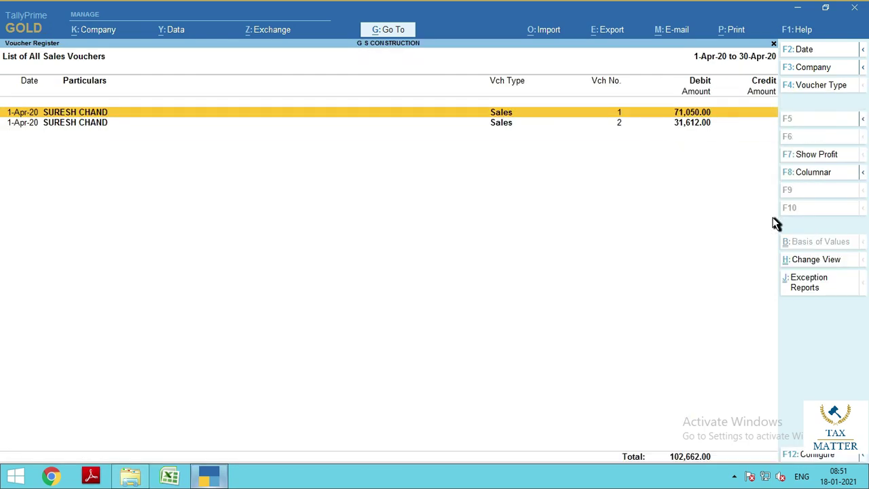
key(Down)
key(Return)
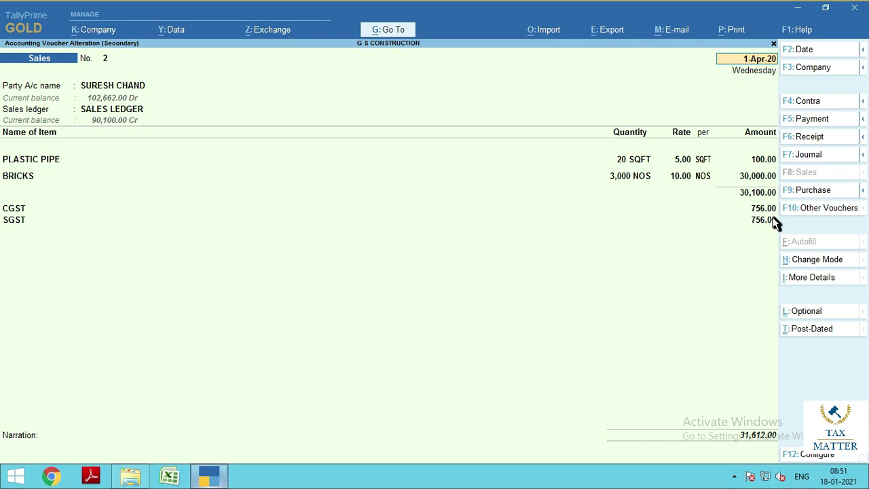
Preview voucher No. 2 as a Tax Invoice with 1,512.00 tax, then close the preview
key(alt+p)
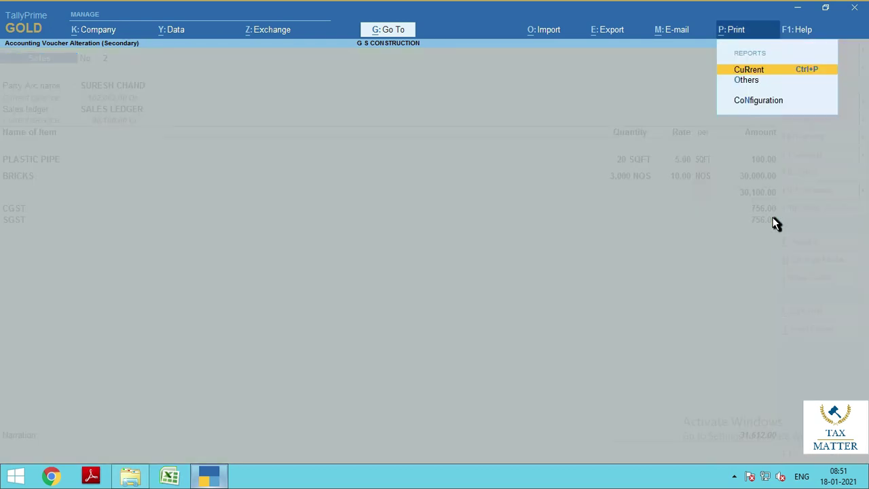
key(Return)
key(i)
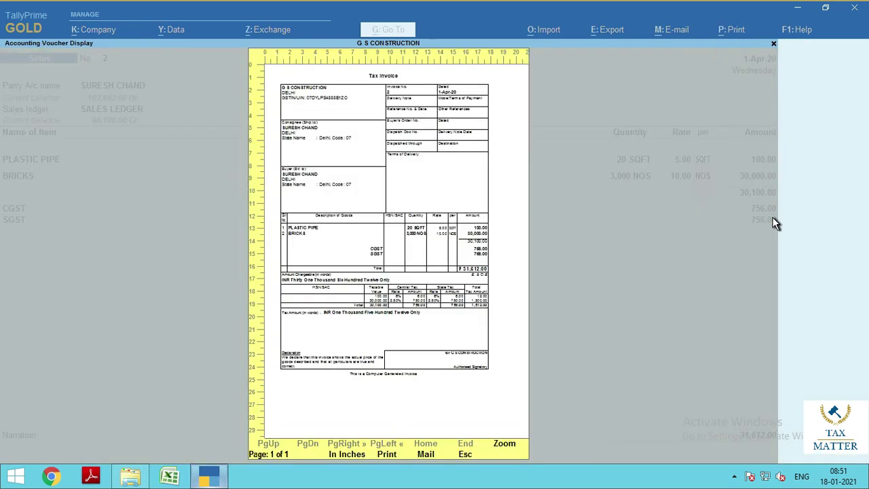
key(Return)
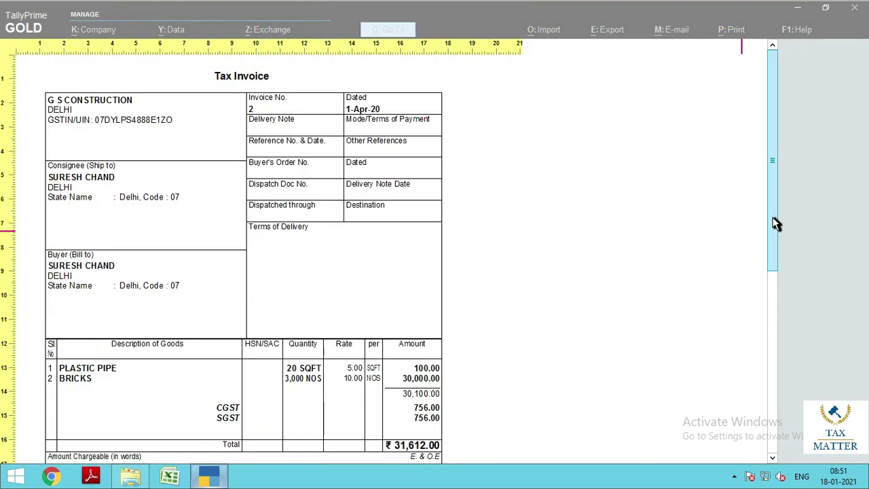
scroll(776, 224, down, 3)
scroll(775, 224, down, 5)
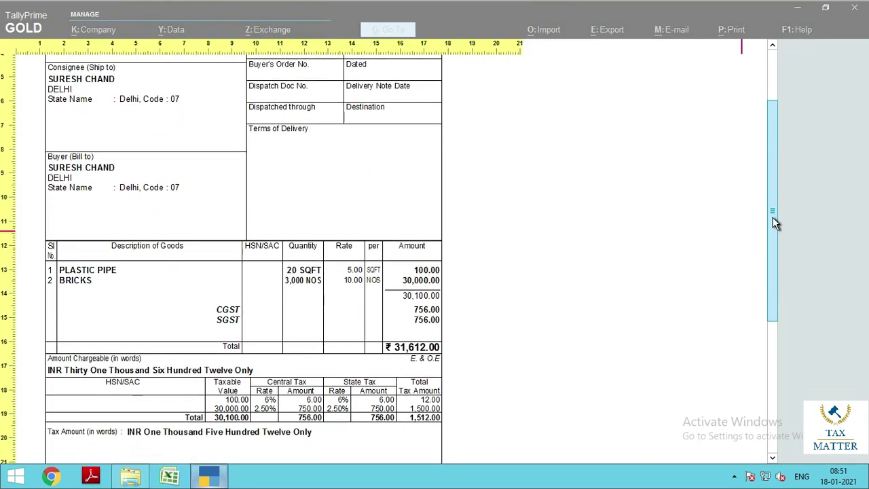
scroll(775, 224, down, 2)
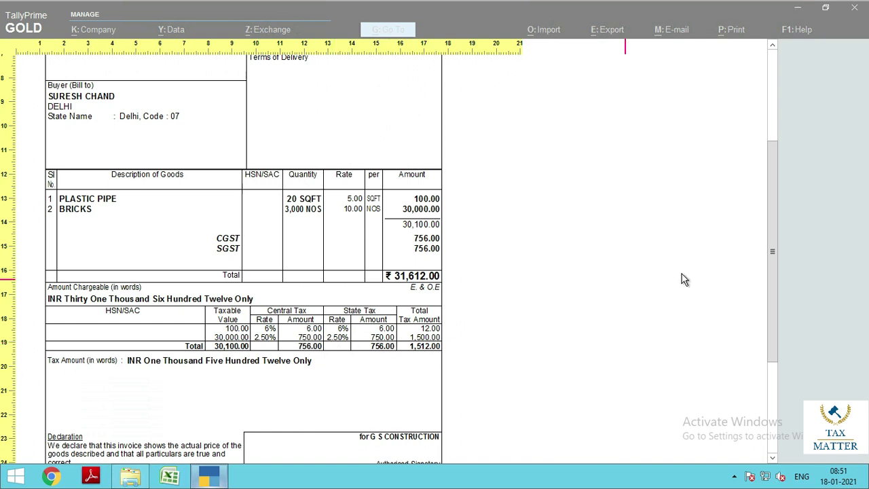
click(775, 196)
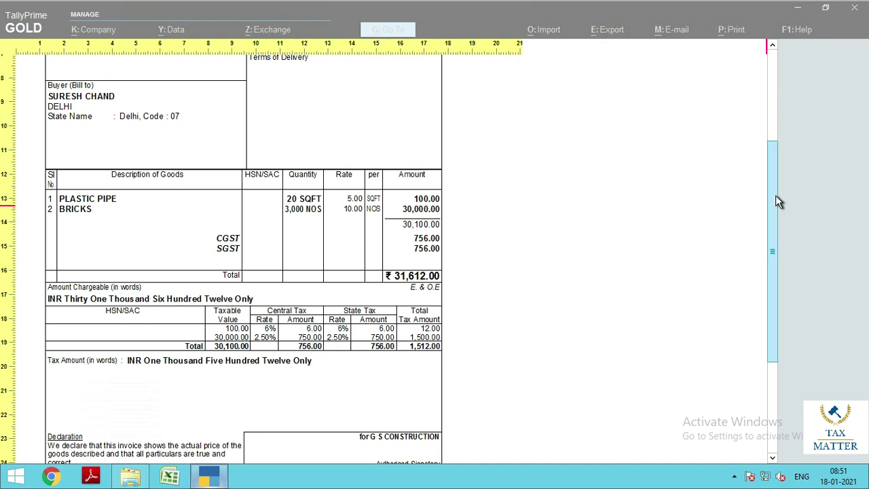
drag(775, 195, 764, 306)
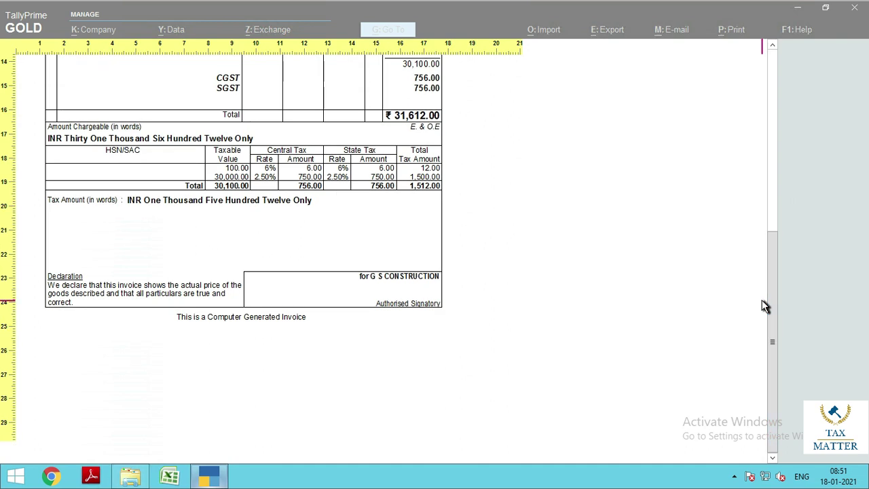
key(alt+z)
key(Escape)
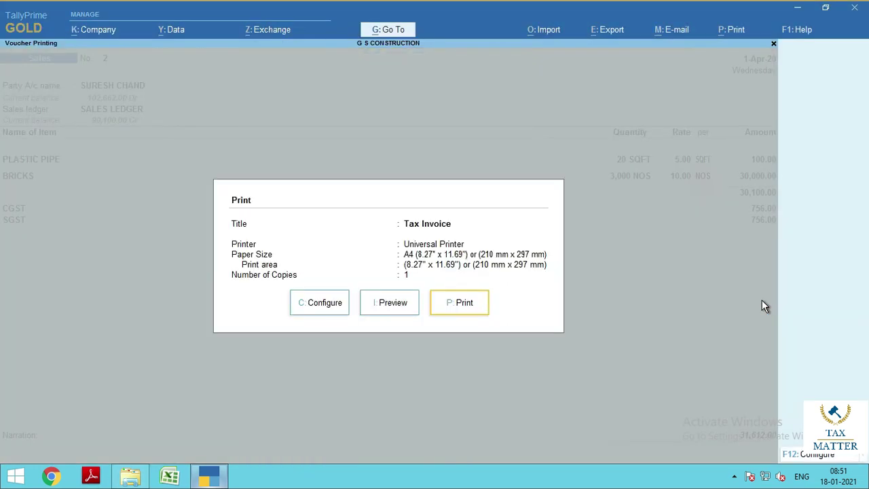
key(Escape)
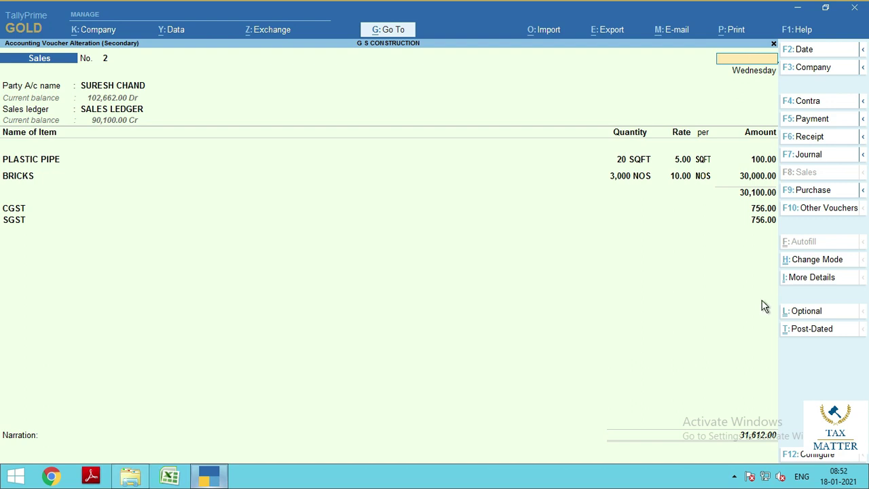
Exit voucher No. 2, the Sales Register, Account Books and Display More Reports to reach Gateway of Tally
key(Escape)
key(Escape)
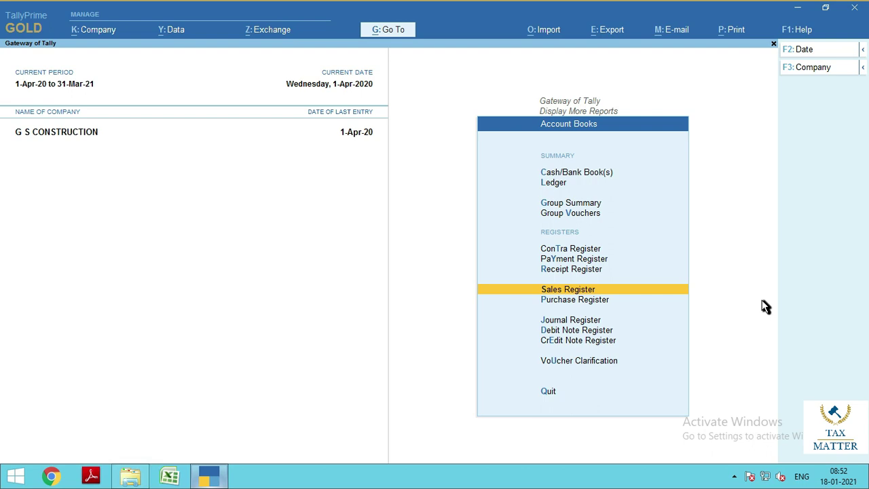
key(Escape)
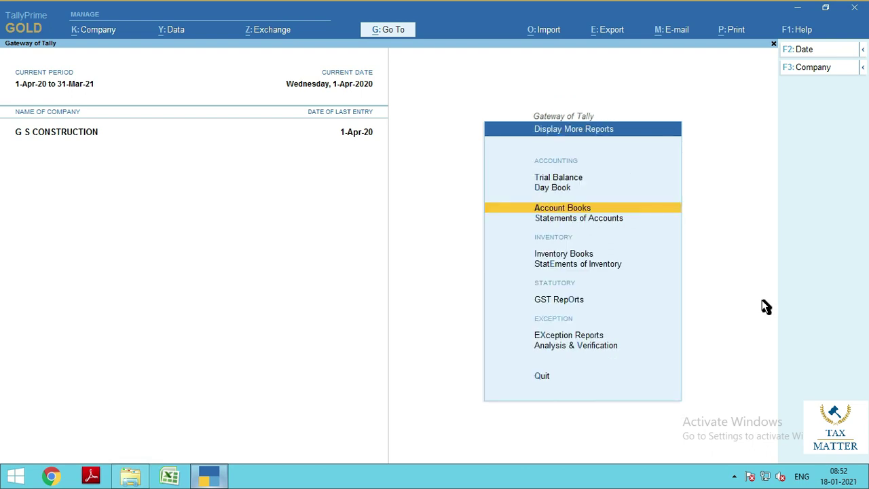
key(Escape)
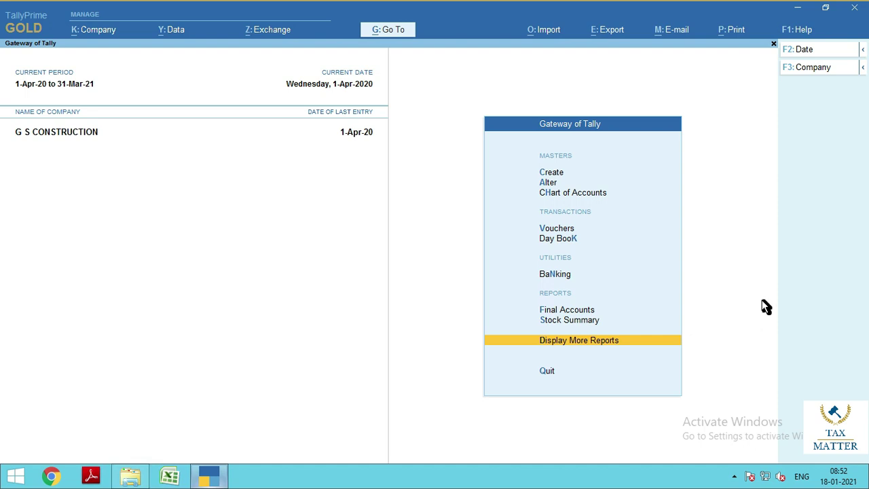
mouse_move(557, 7)
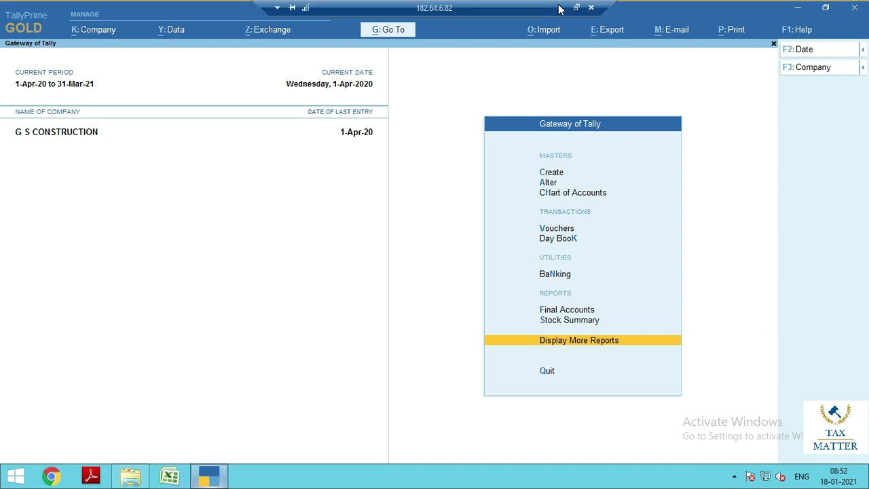